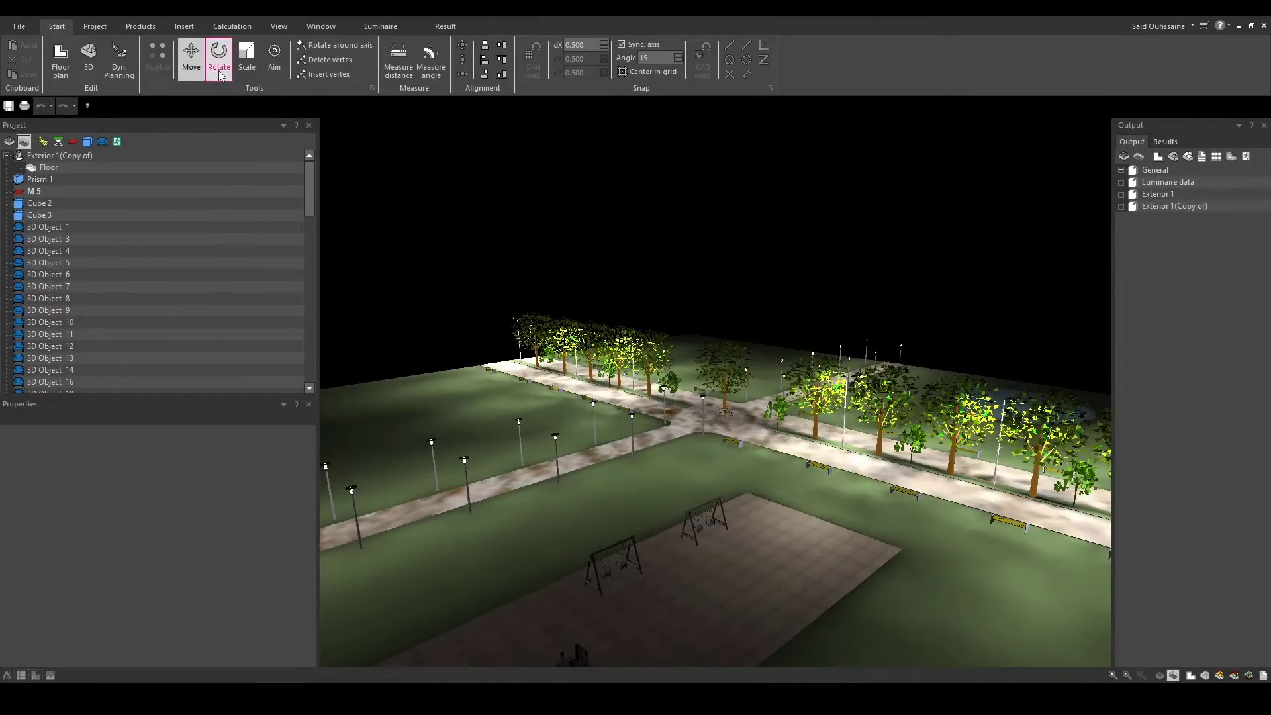
Step: Insert a camera animation into the exterior scene with an average camera velocity of 20 km/h and show its animation settings
click(184, 26)
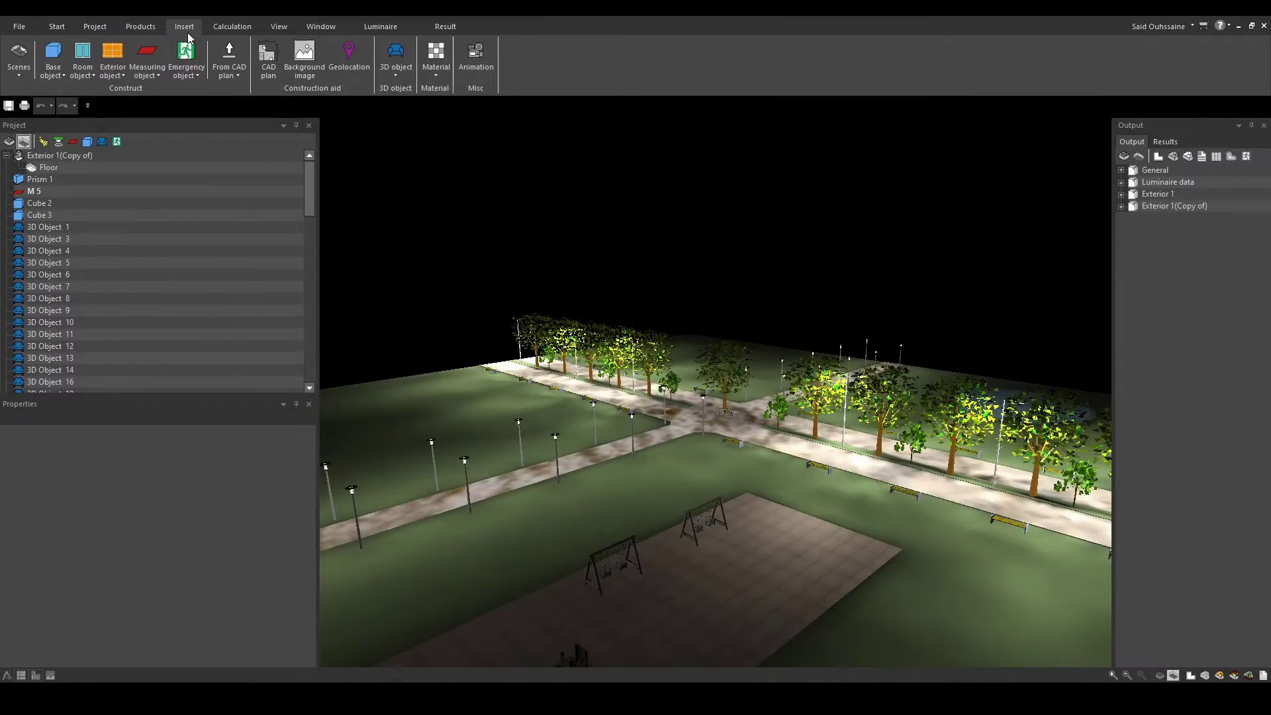
click(481, 70)
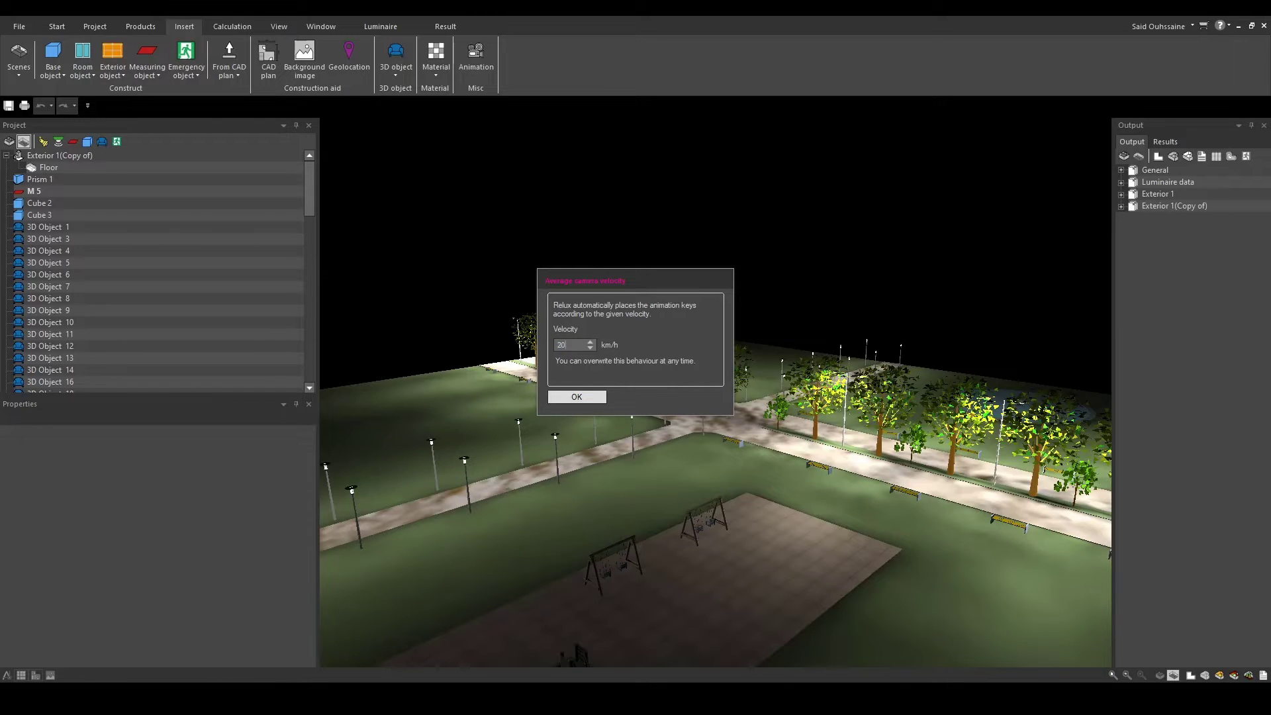
click(589, 396)
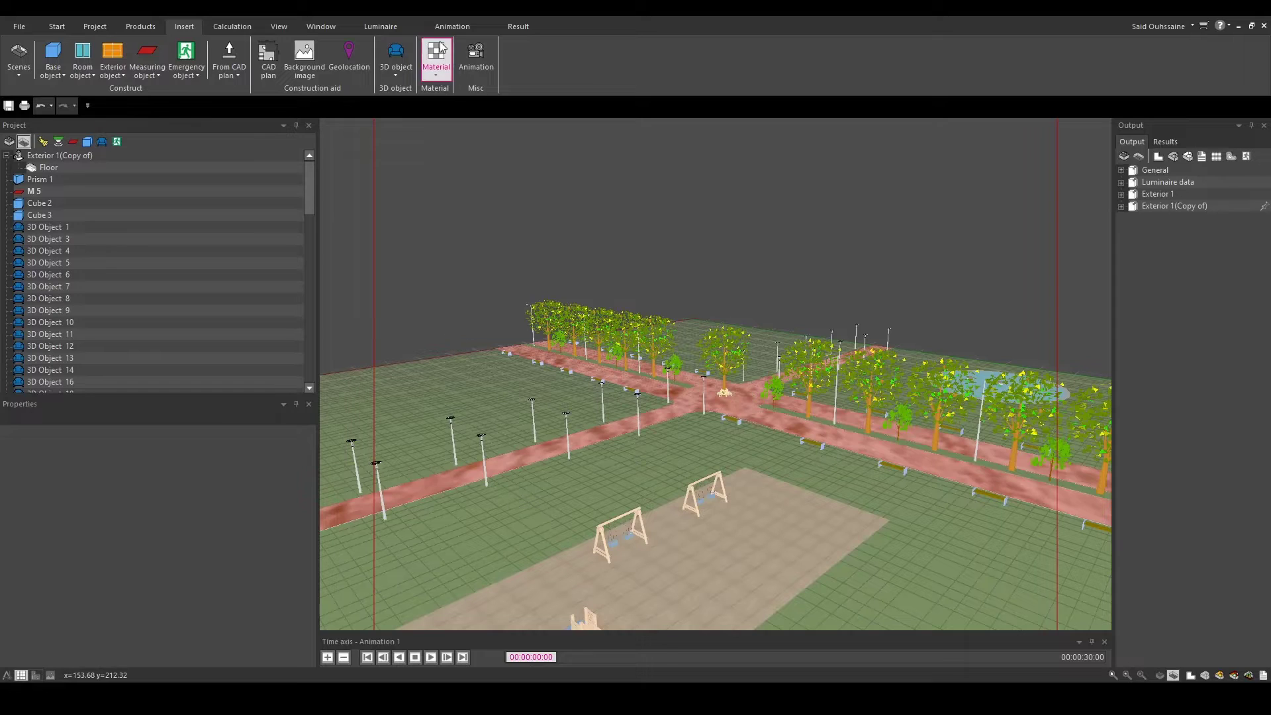
click(460, 29)
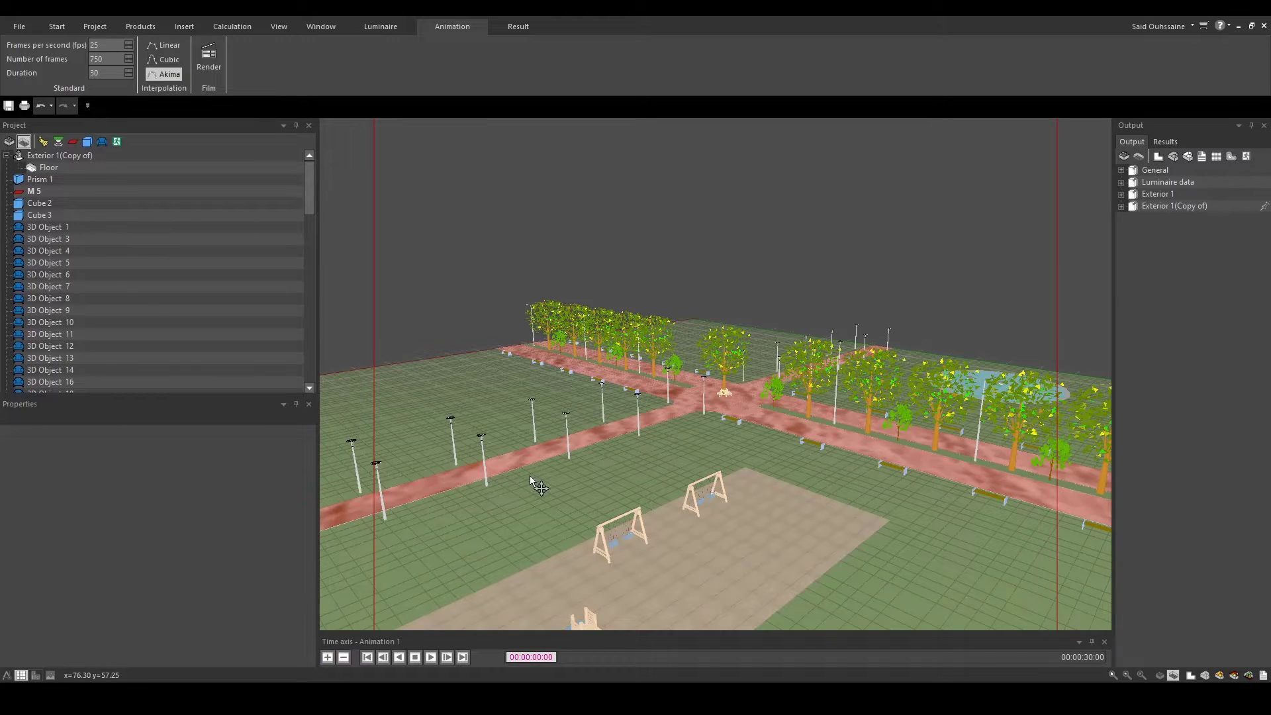
Step: Frame the tree-lined path crossing from above the playground side and add the first camera key to the animation
scroll(530, 476, down, 5)
scroll(854, 401, up, 3)
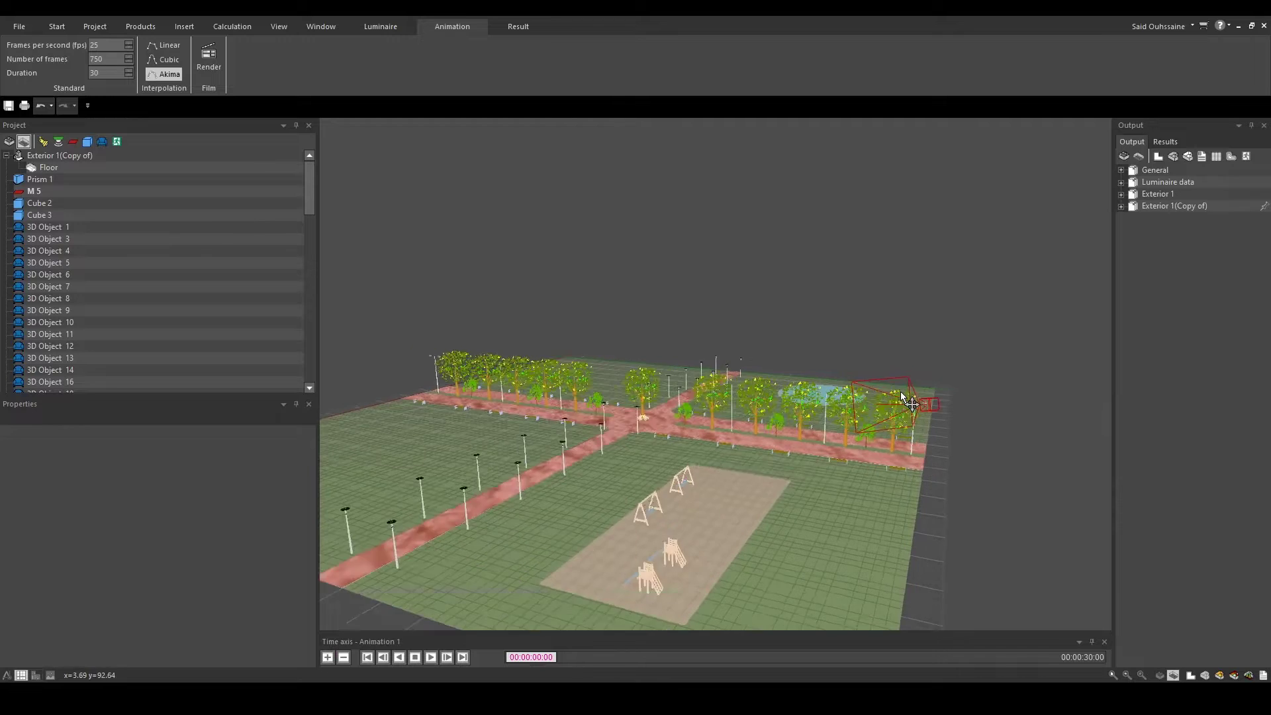
scroll(781, 418, down, 3)
drag(771, 406, 836, 371)
scroll(605, 398, up, 2)
key(ctrl+z)
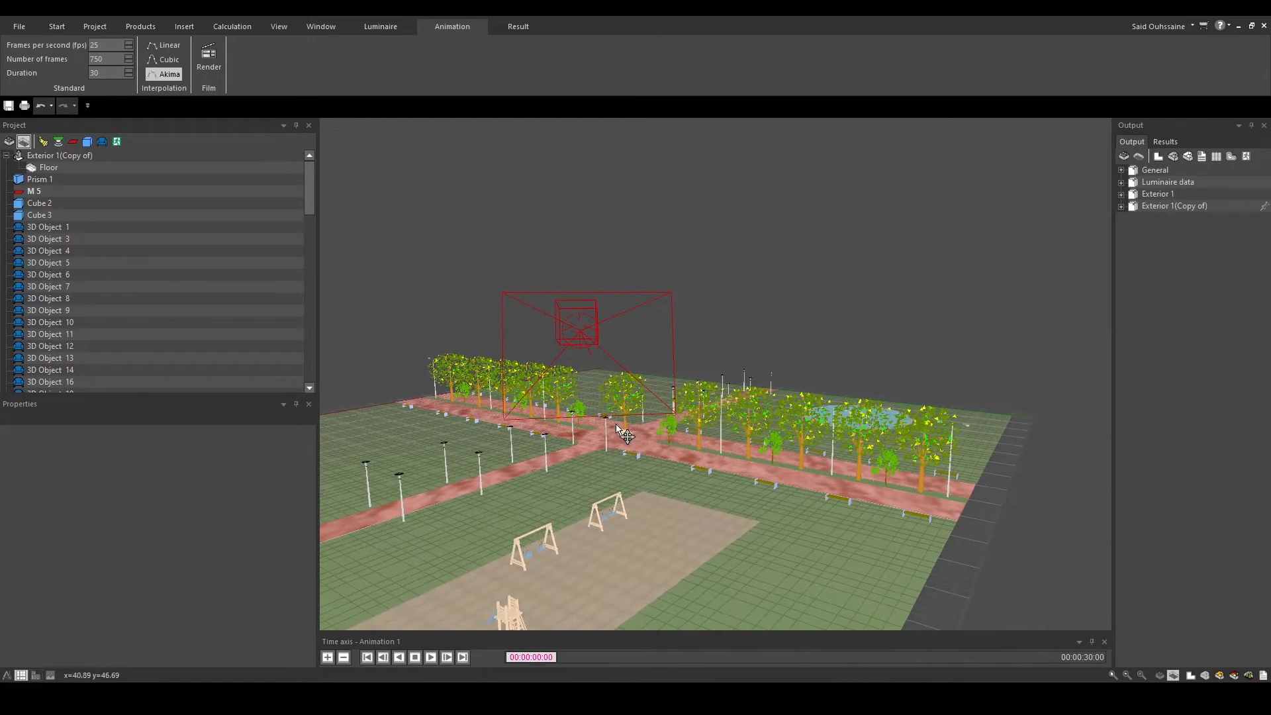
scroll(588, 423, up, 5)
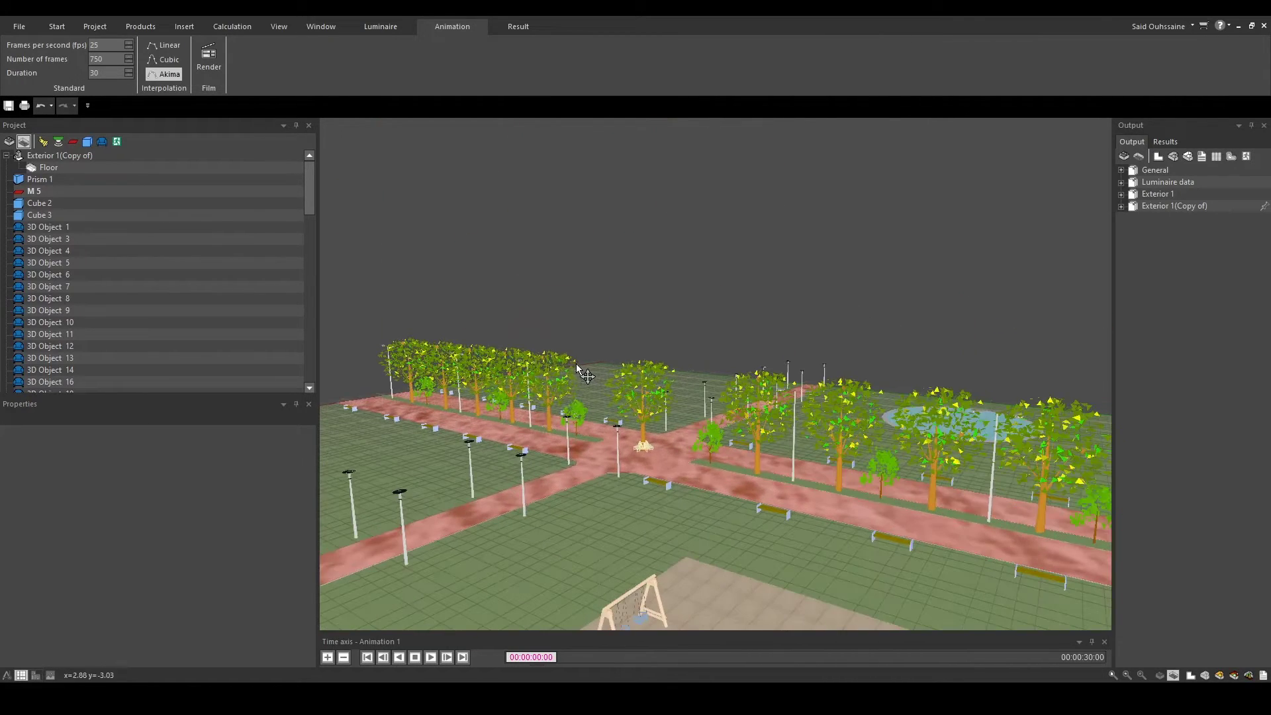
scroll(576, 364, up, 2)
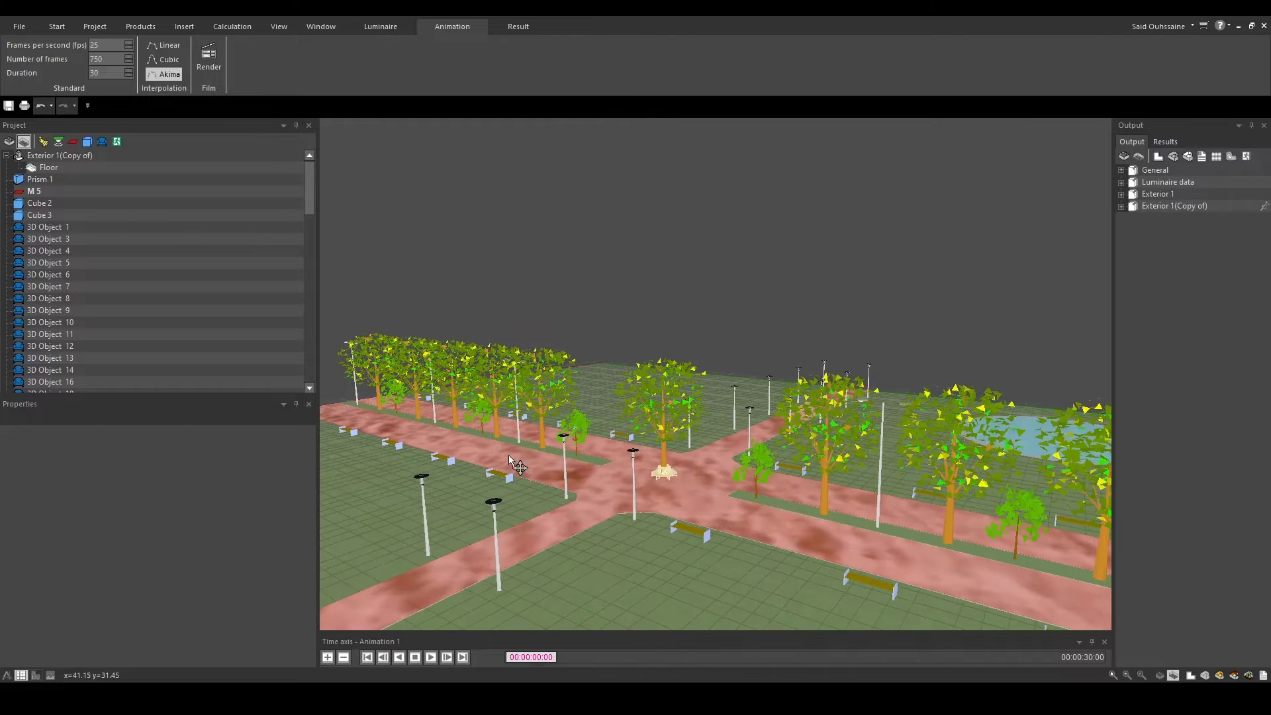
click(327, 657)
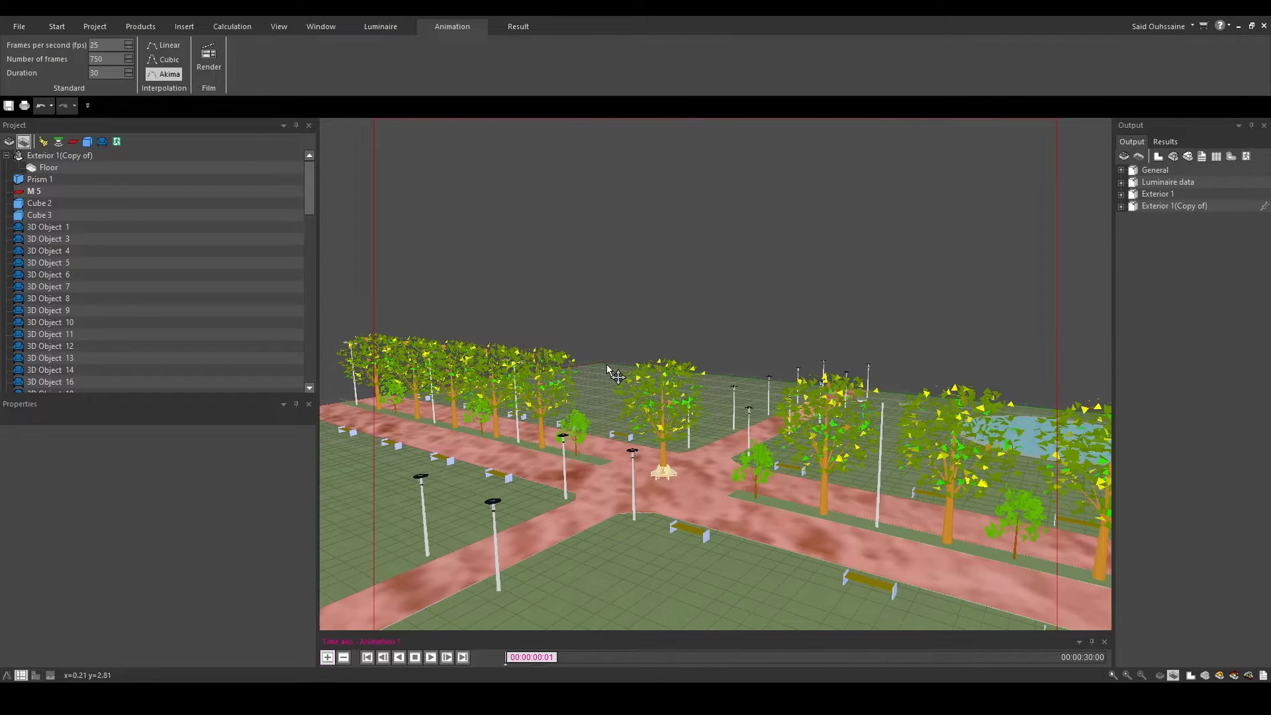
Step: Add the second and third camera keys, advancing over the central tree toward the lamp-lined path on the far side
scroll(605, 365, up, 4)
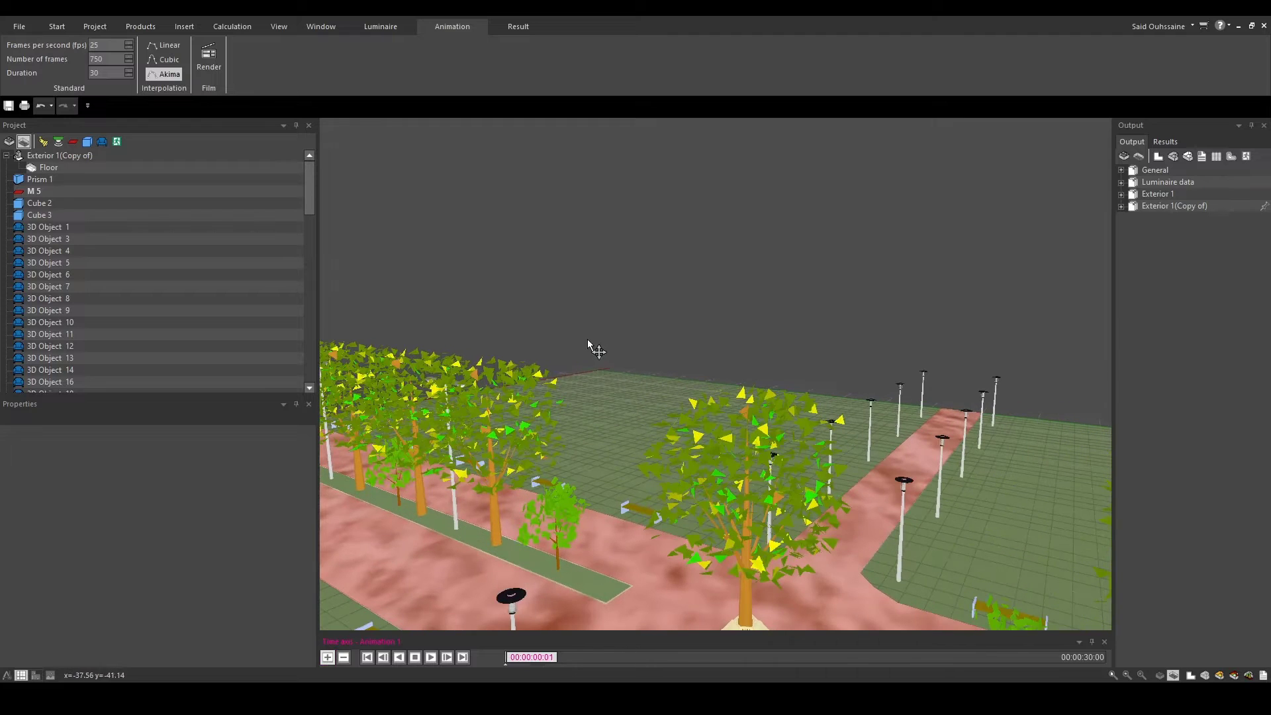
click(327, 658)
scroll(672, 327, up, 5)
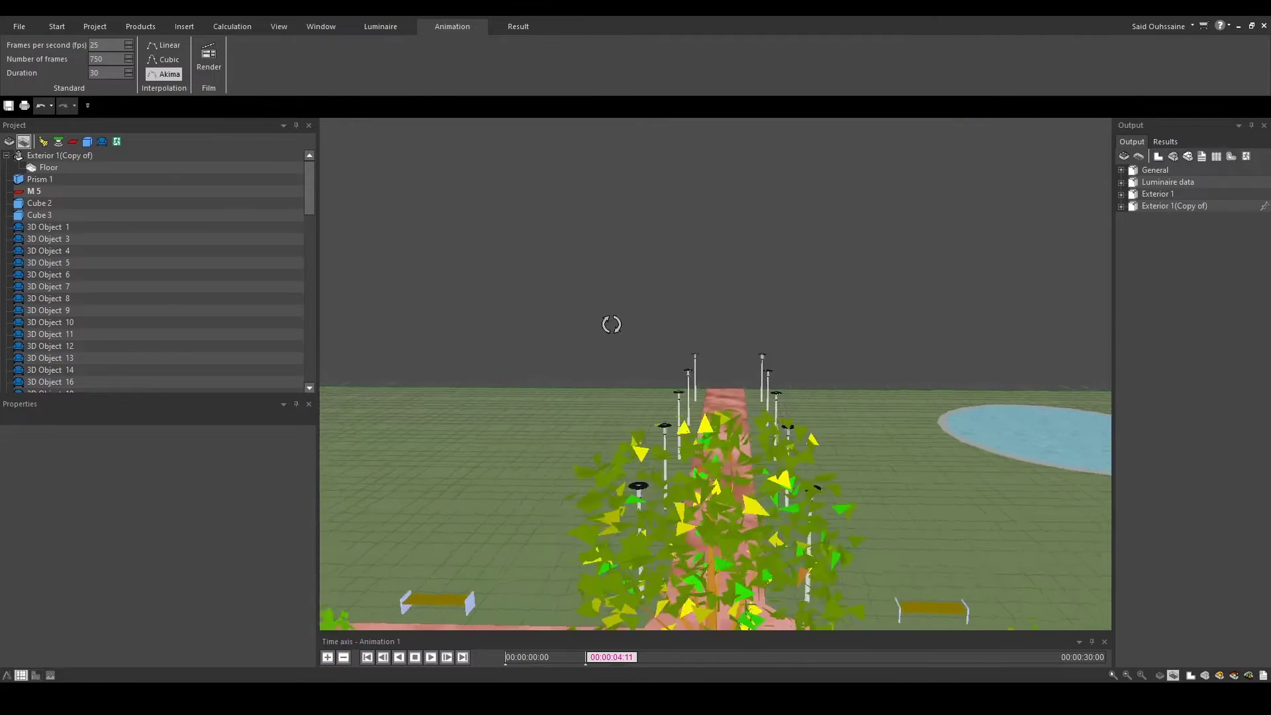
drag(472, 331, 594, 373)
click(327, 657)
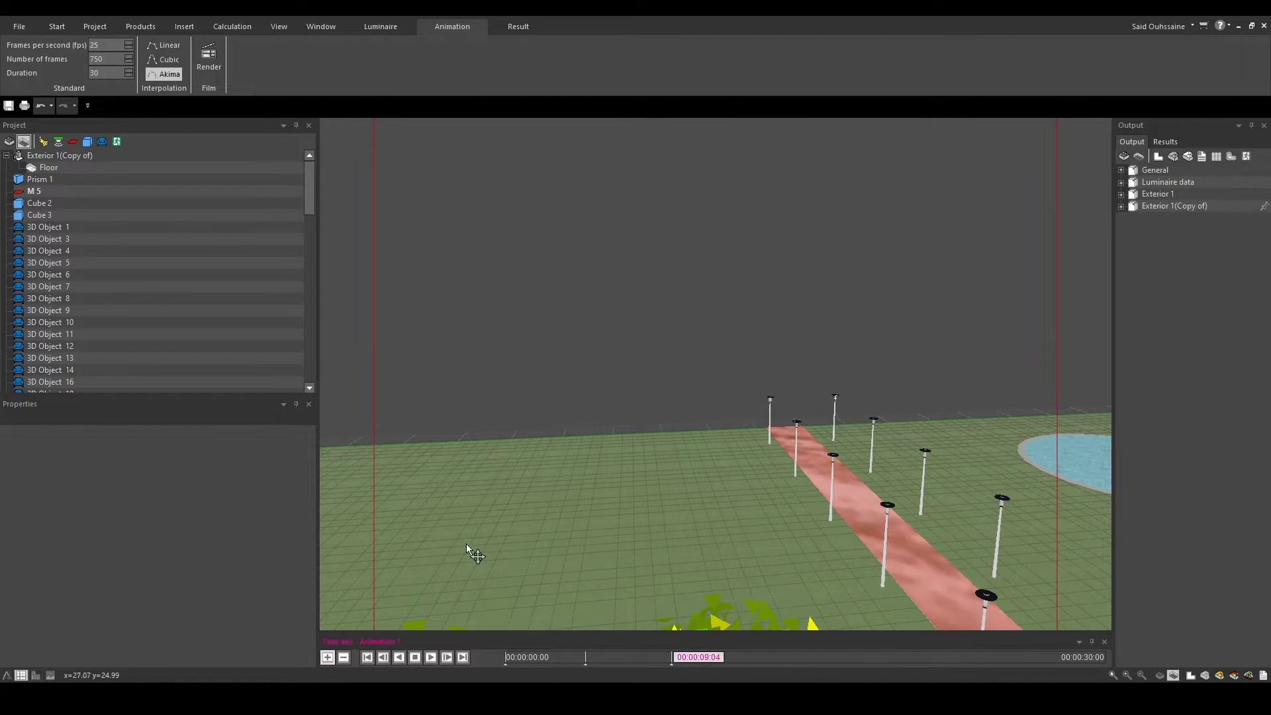
Step: Swing the camera around to the opposite side of the park and add a fourth key overlooking the pond and tree row
scroll(600, 458, down, 6)
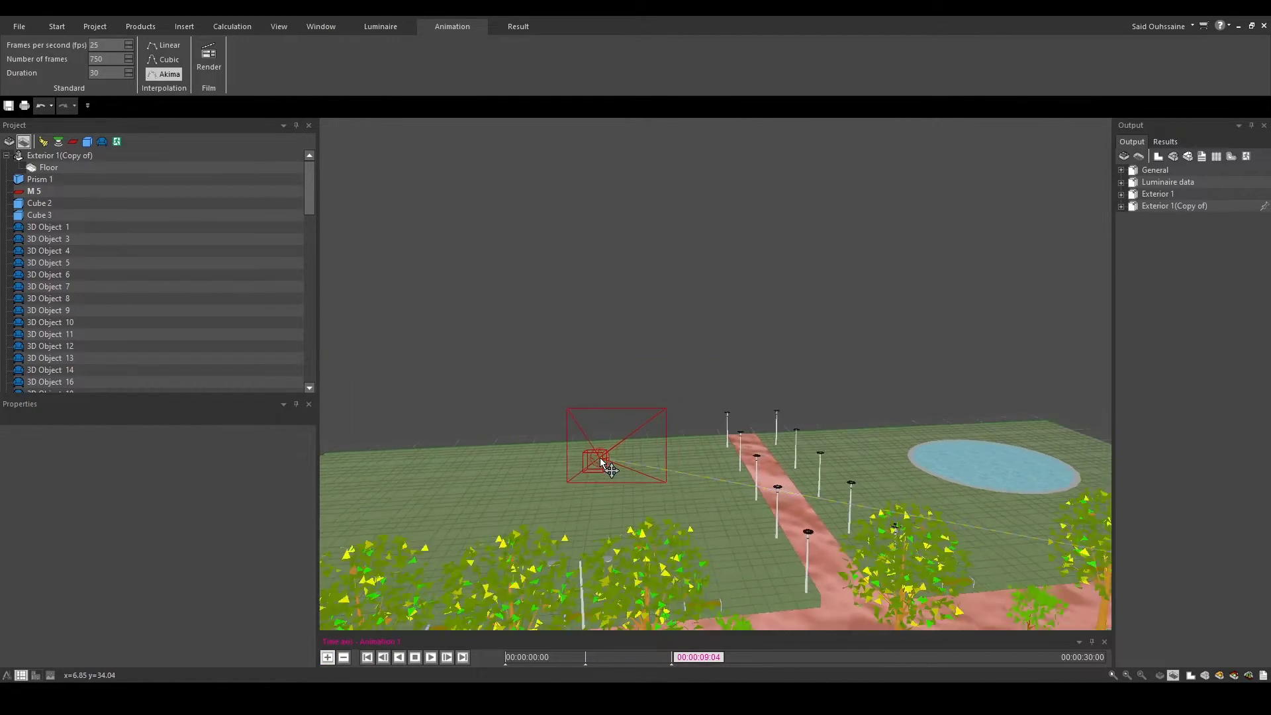
drag(523, 351, 868, 346)
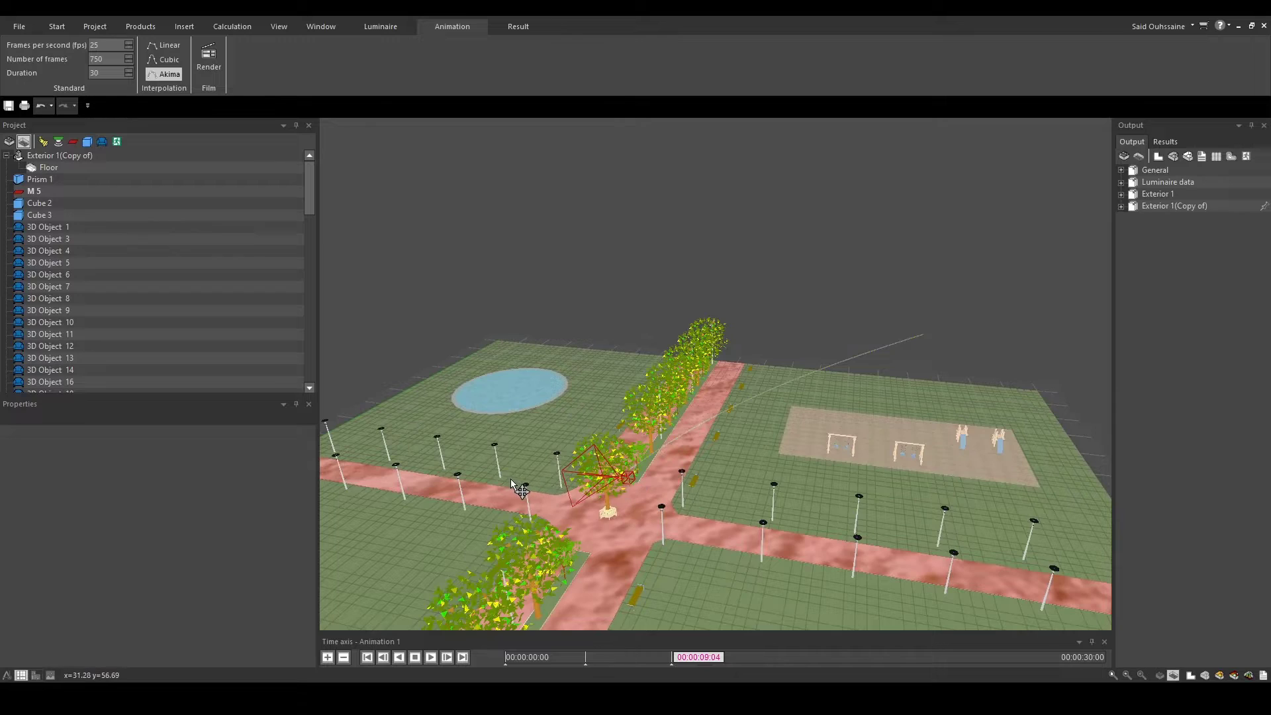
scroll(510, 480, up, 2)
drag(510, 479, 426, 536)
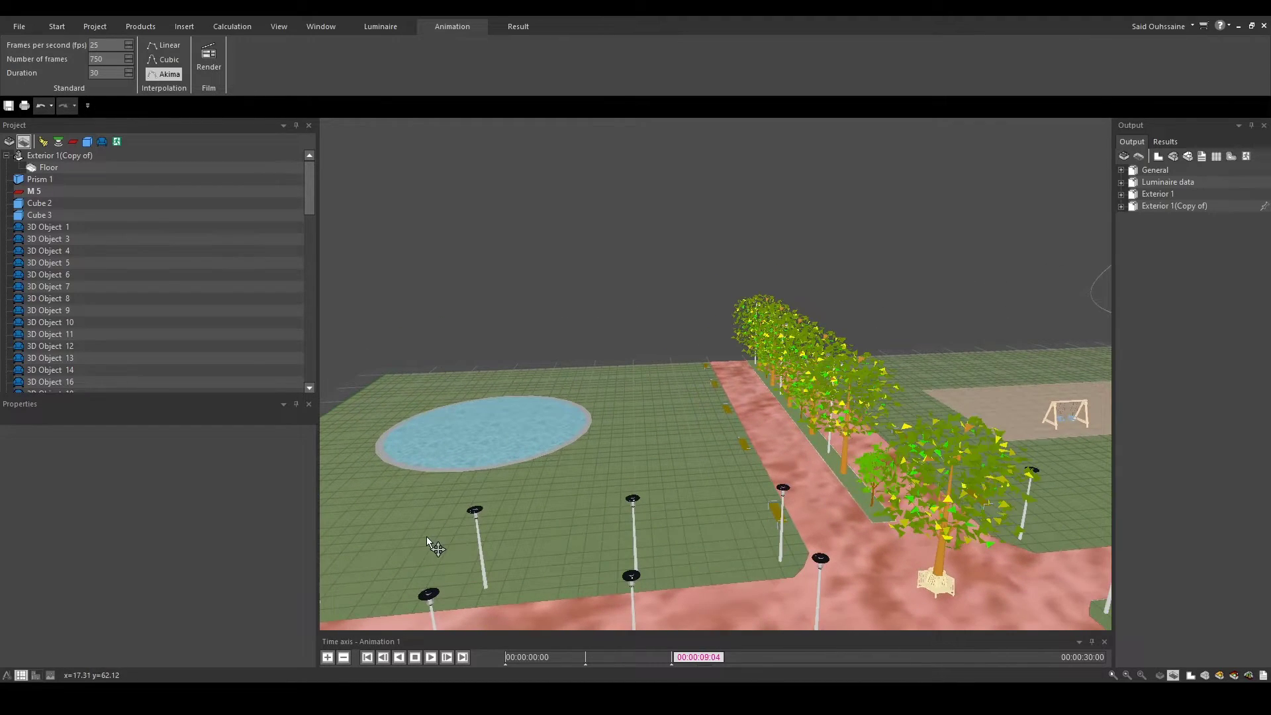
click(328, 656)
Step: Add two more camera keys along the flight around the park to extend the path toward the 30-second end
mouse_move(598, 474)
mouse_down()
mouse_move(474, 386)
mouse_move(494, 377)
mouse_move(561, 438)
mouse_move(606, 432)
mouse_move(603, 452)
mouse_move(590, 431)
mouse_move(607, 386)
mouse_move(570, 400)
mouse_move(678, 432)
mouse_move(677, 411)
mouse_up()
click(328, 657)
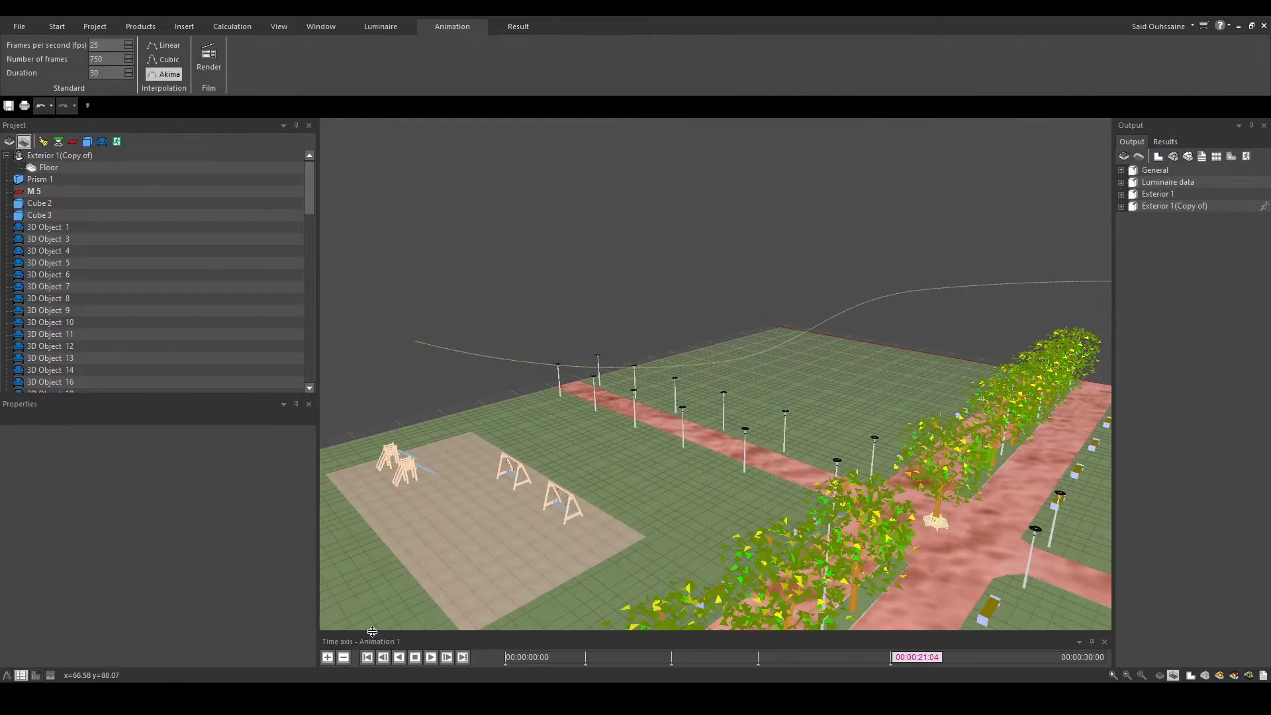
click(328, 658)
Step: Compare the camera path's shape under Linear and Cubic interpolation and return it to Akima
mouse_move(672, 361)
mouse_down()
mouse_move(692, 318)
mouse_move(735, 295)
mouse_move(827, 323)
mouse_move(745, 310)
mouse_move(646, 415)
mouse_up()
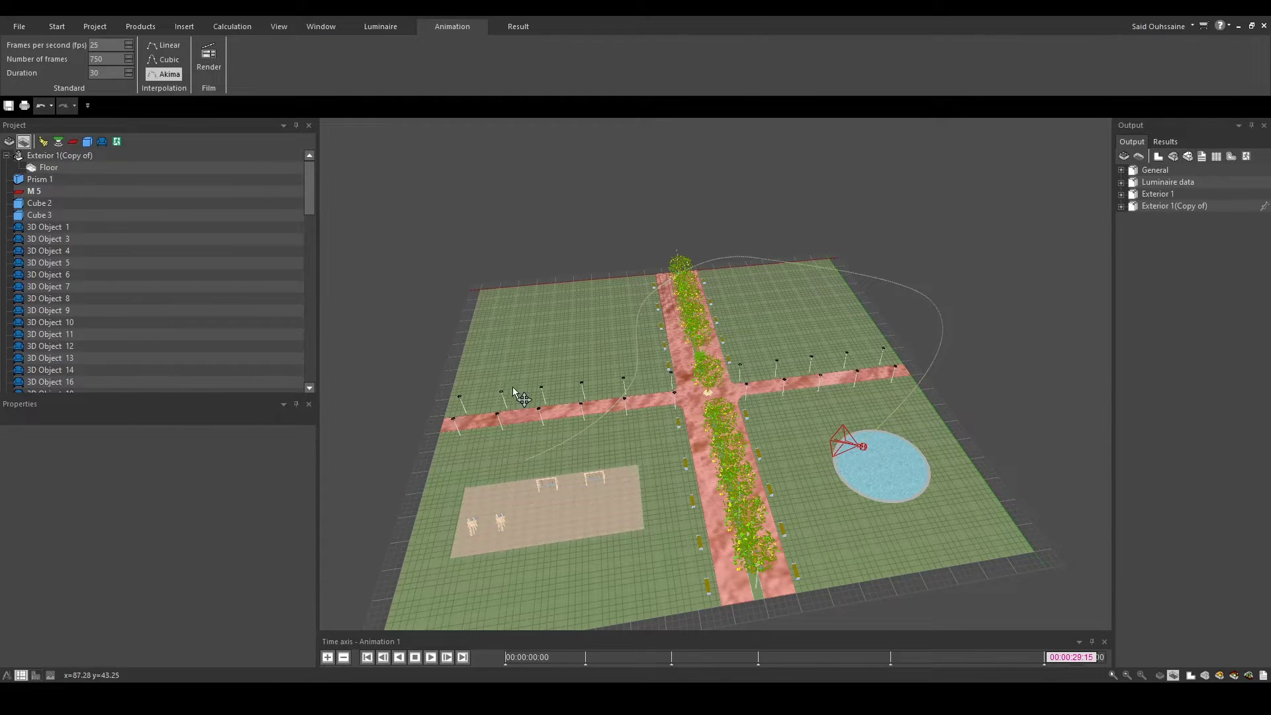
drag(519, 397, 649, 281)
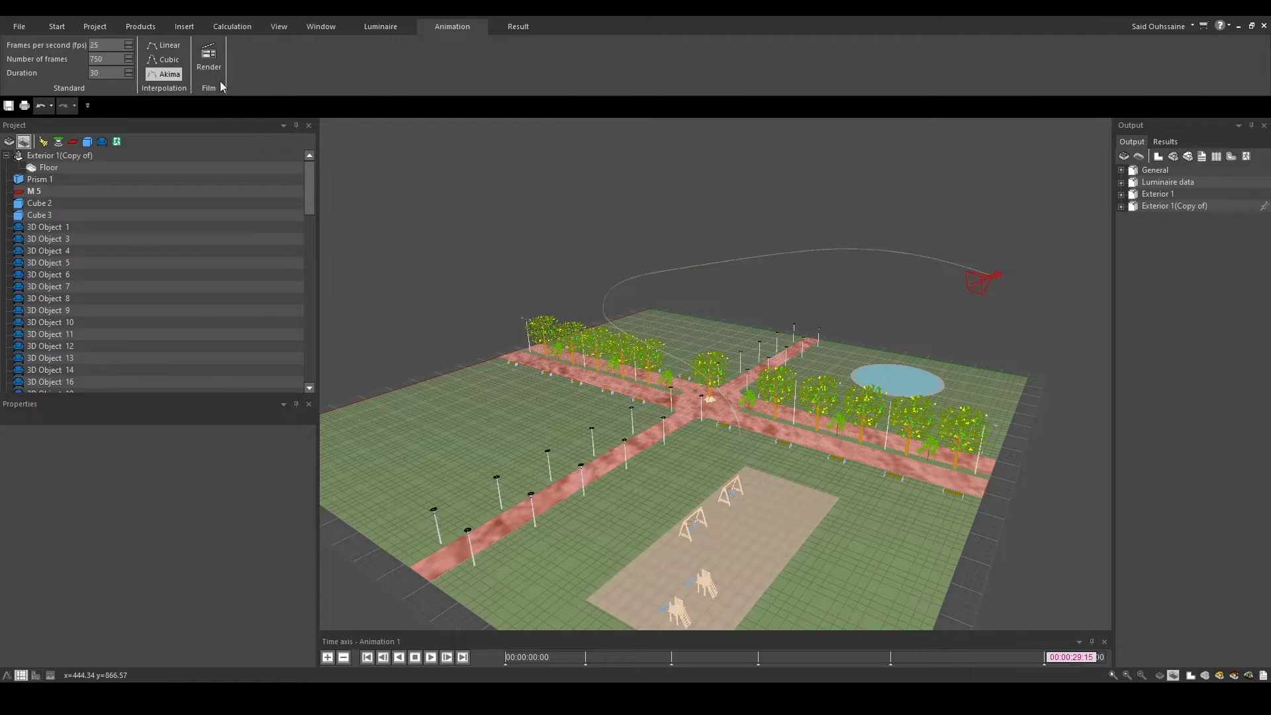
click(164, 45)
scroll(711, 311, up, 2)
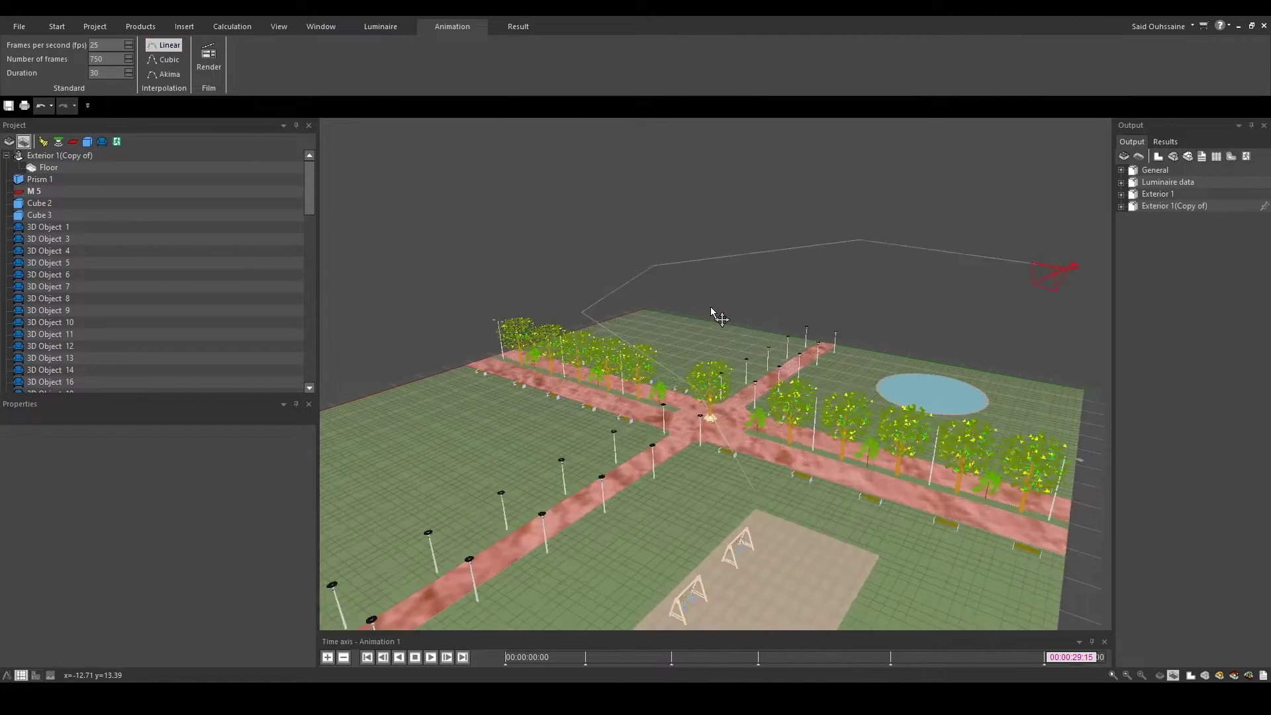
middle_drag(711, 312, 536, 317)
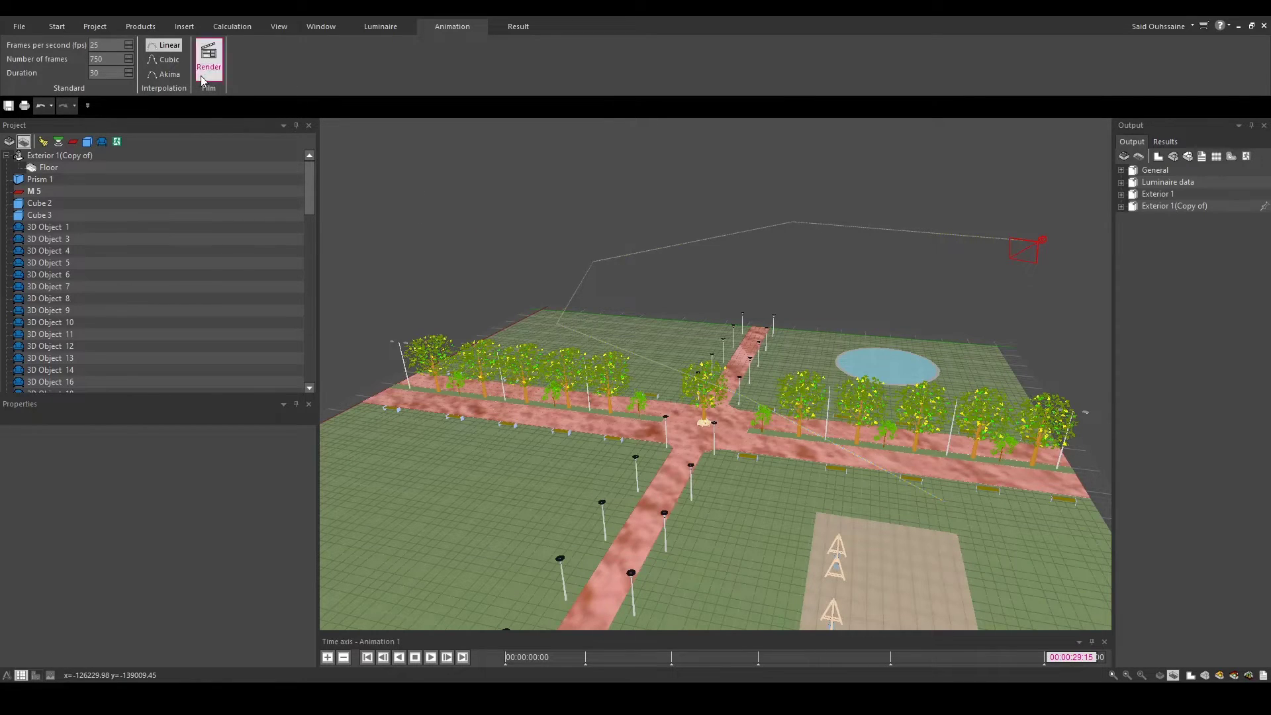
click(176, 65)
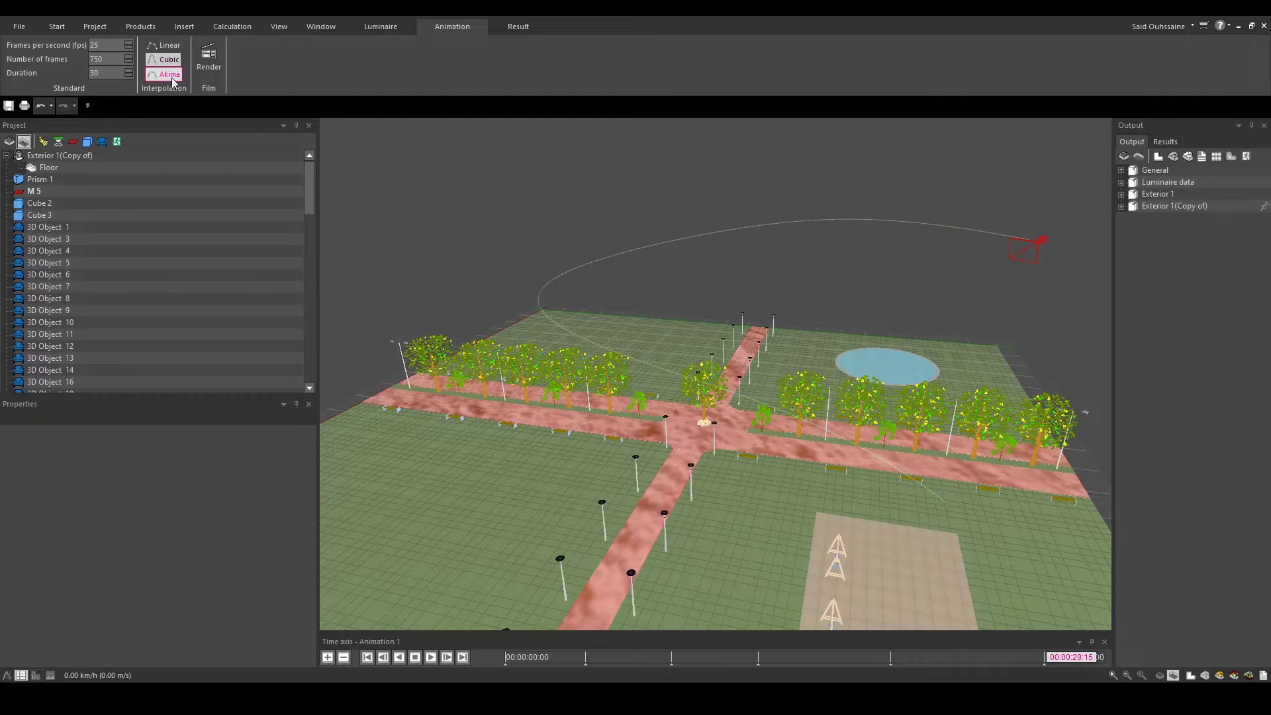
click(176, 77)
drag(653, 289, 574, 264)
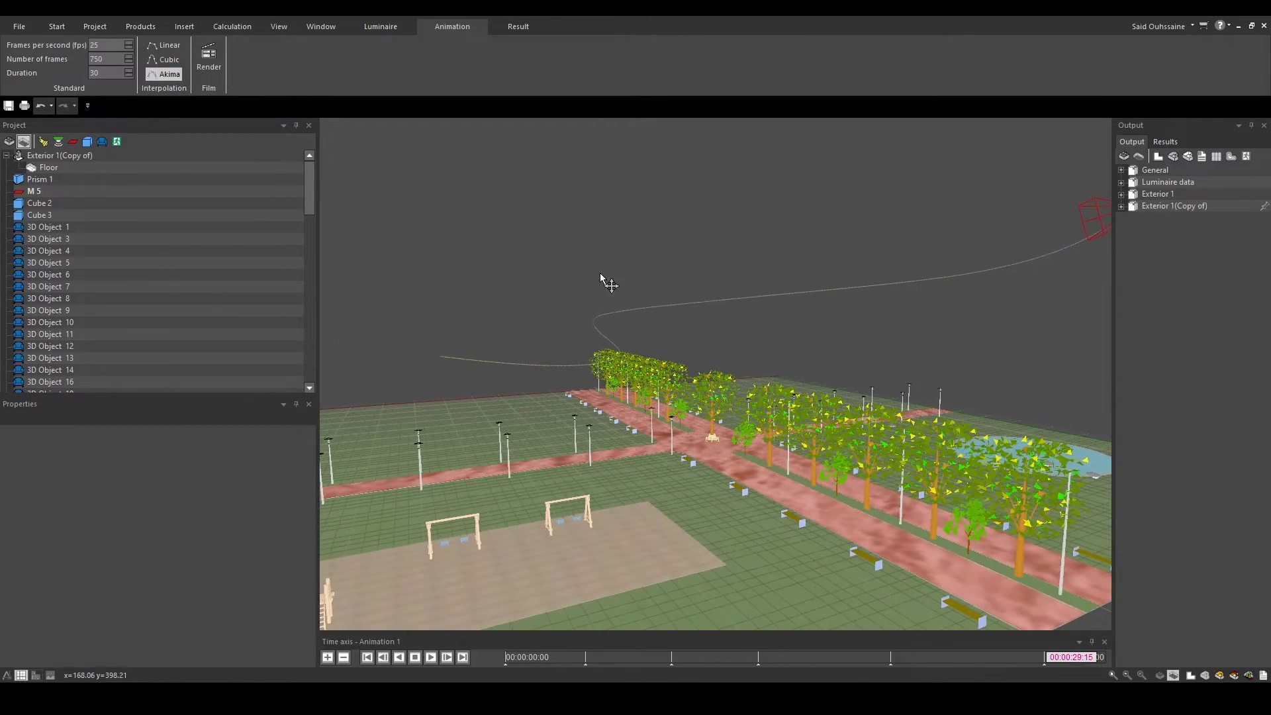
middle_drag(604, 280, 442, 224)
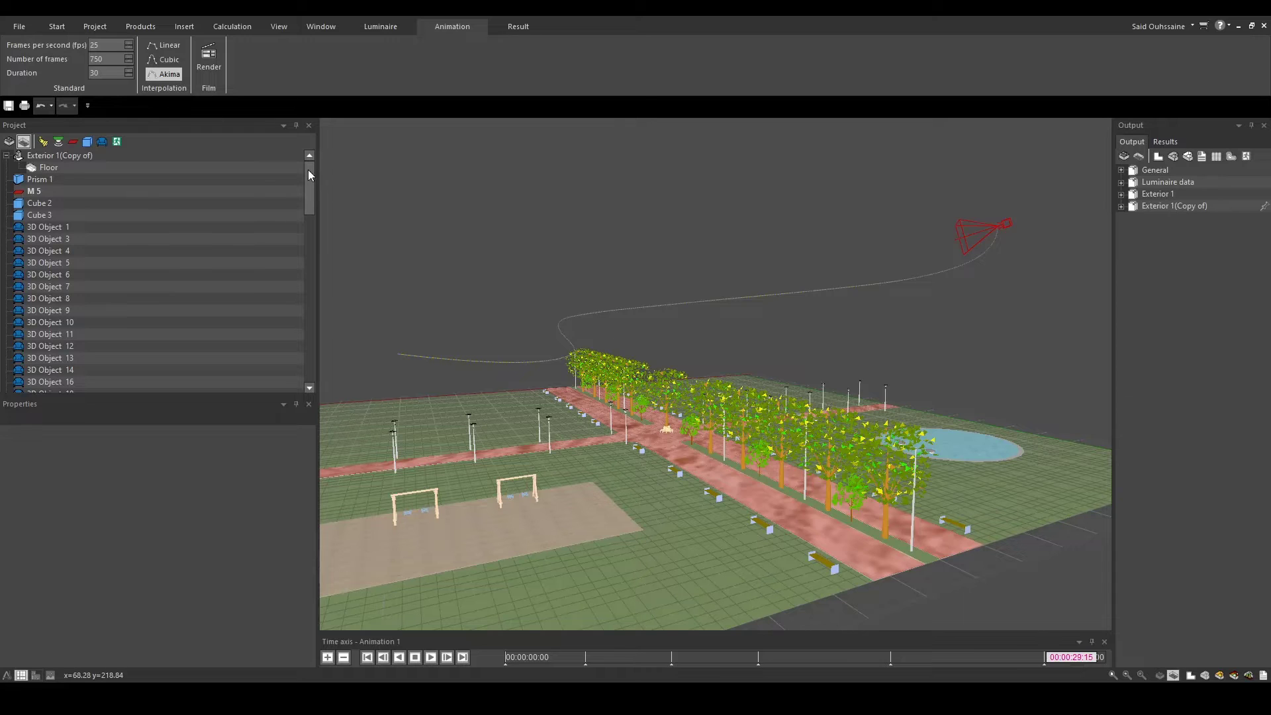
Step: Select Animation 1 in the project tree and examine its parameters and the key points along its camera path
drag(307, 174, 319, 367)
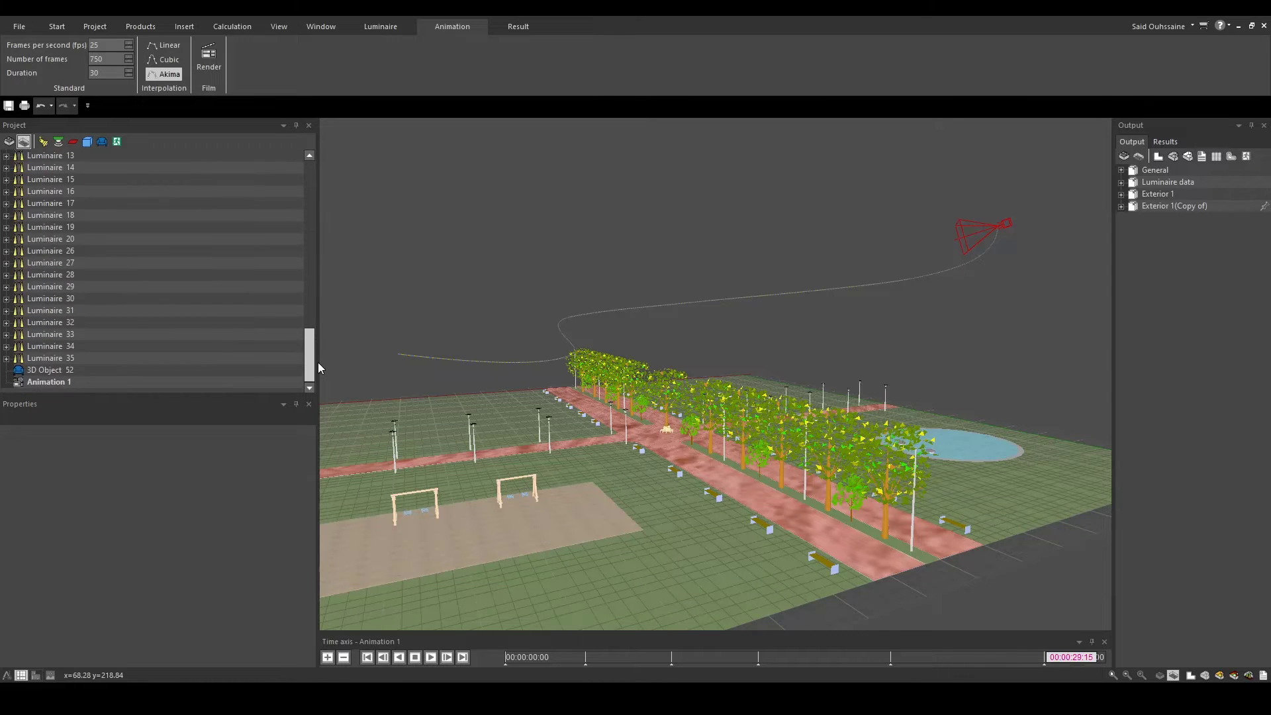
click(53, 383)
scroll(148, 459, down, 1)
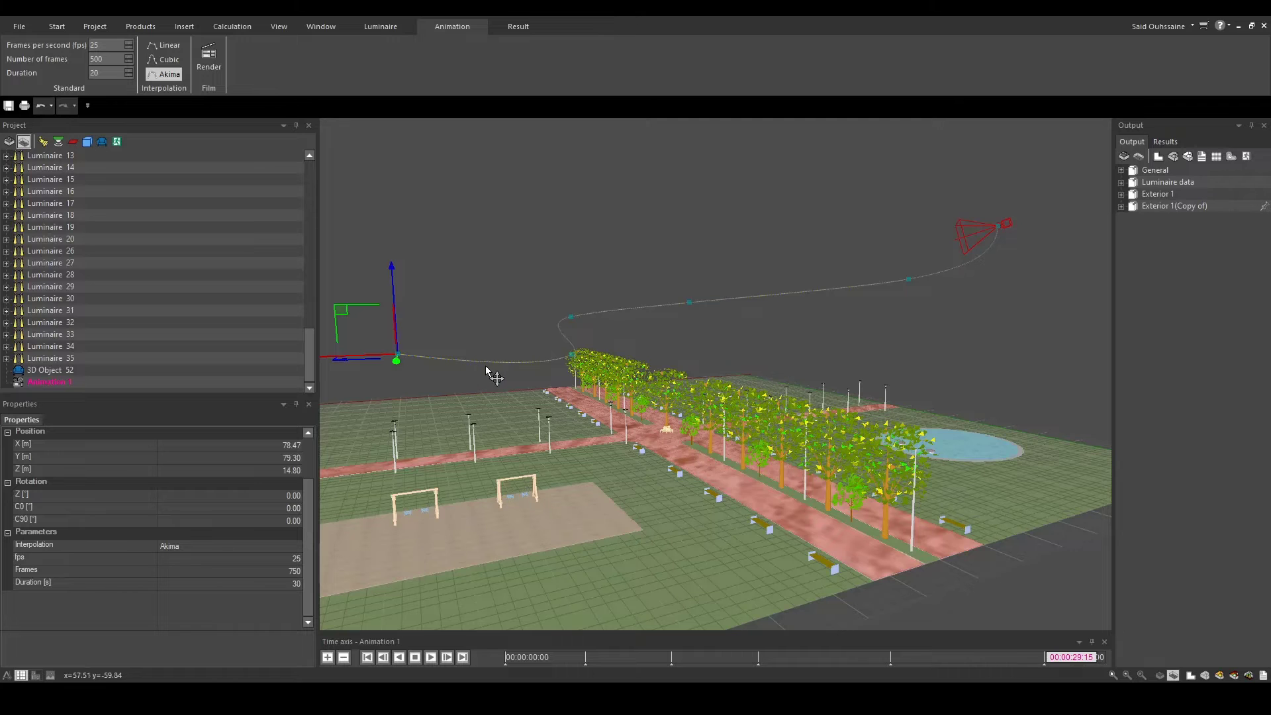
right_drag(510, 378, 521, 317)
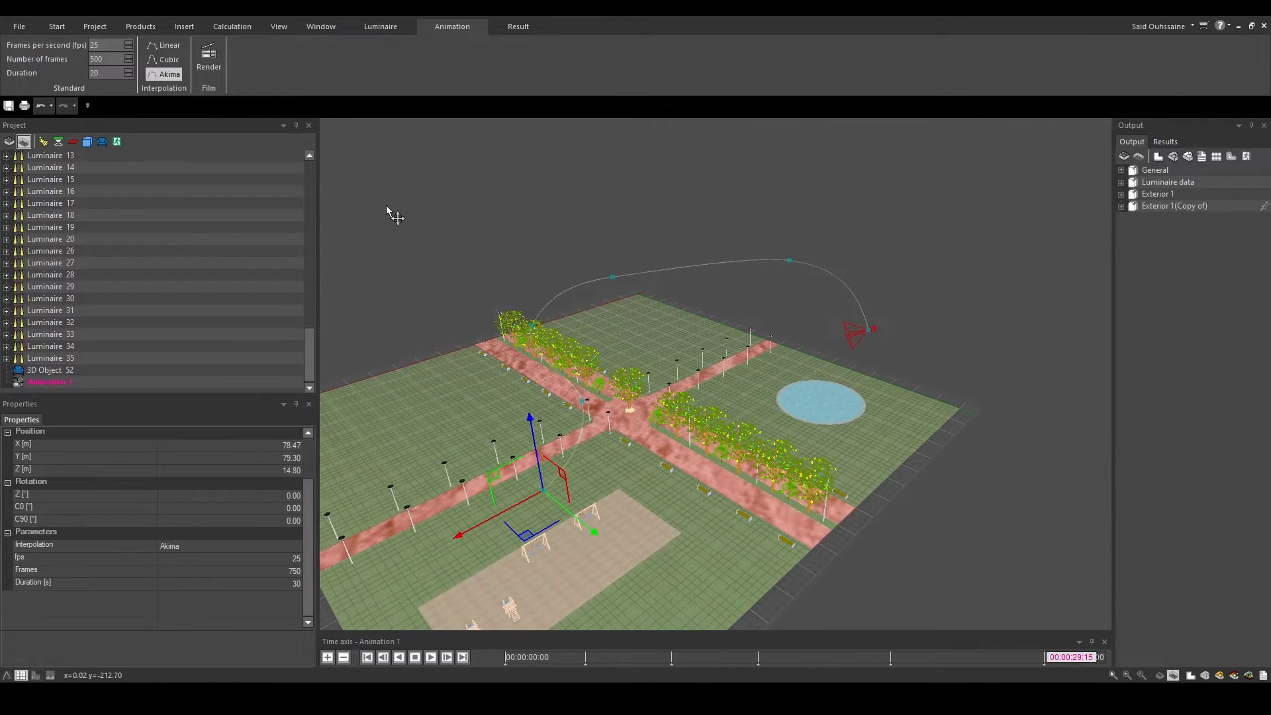
Step: Open the film render settings and set the output type to Luminance distribution, keeping AVI as the format
click(214, 61)
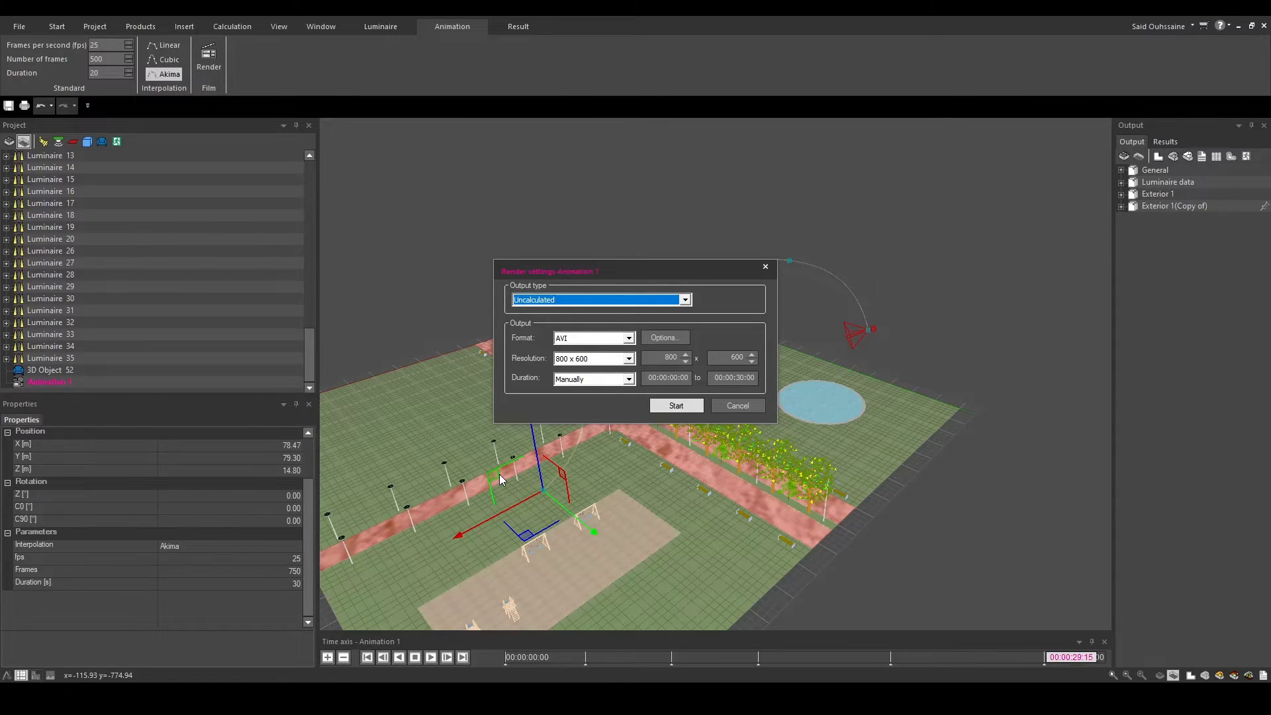
click(685, 300)
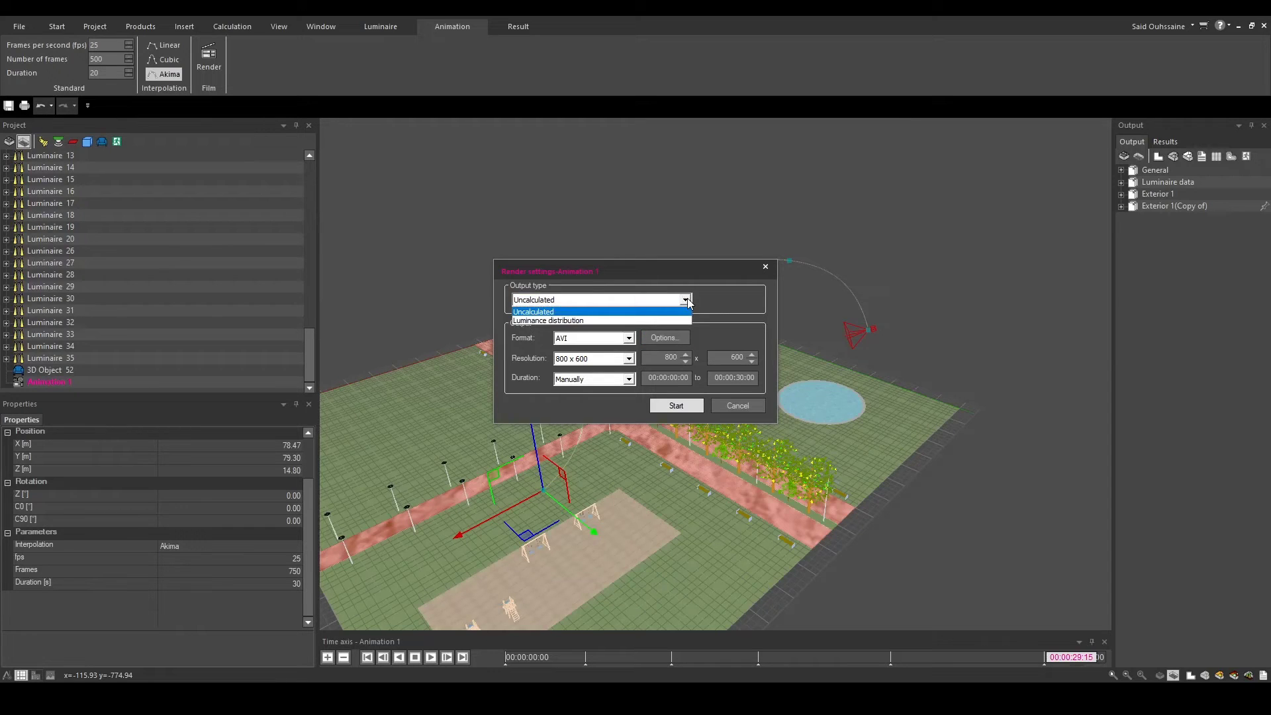
click(557, 321)
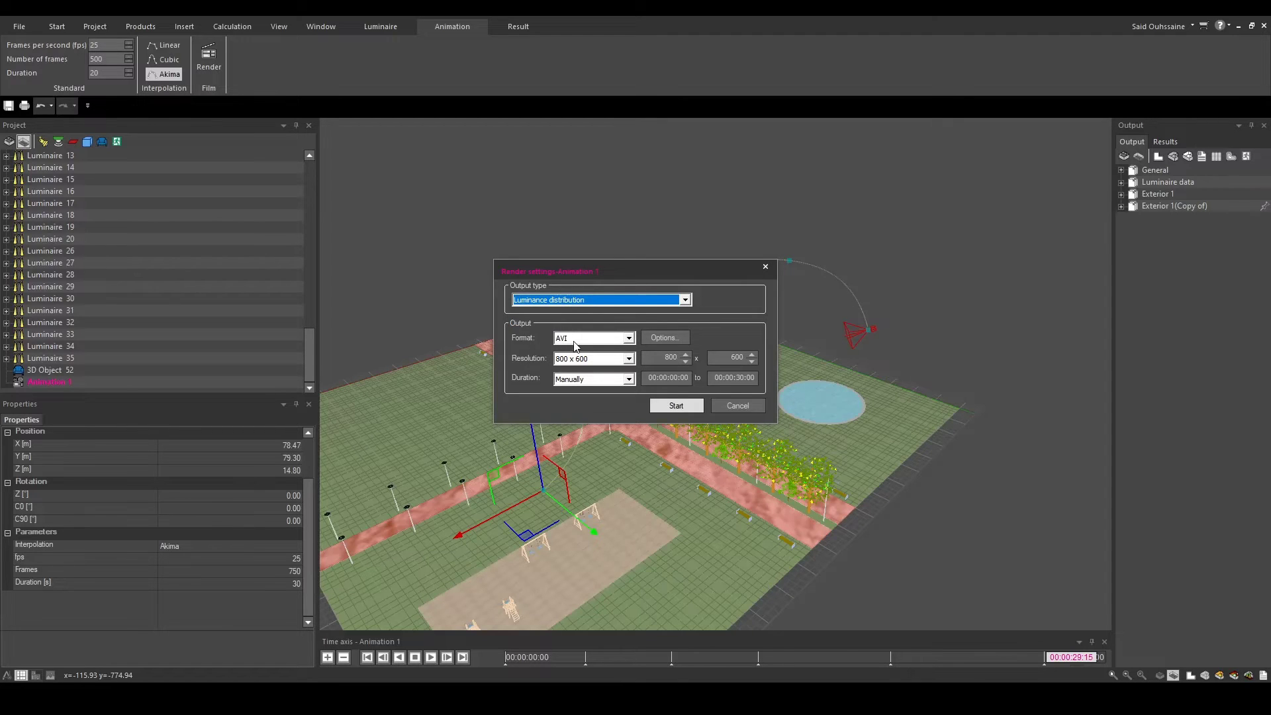
click(554, 341)
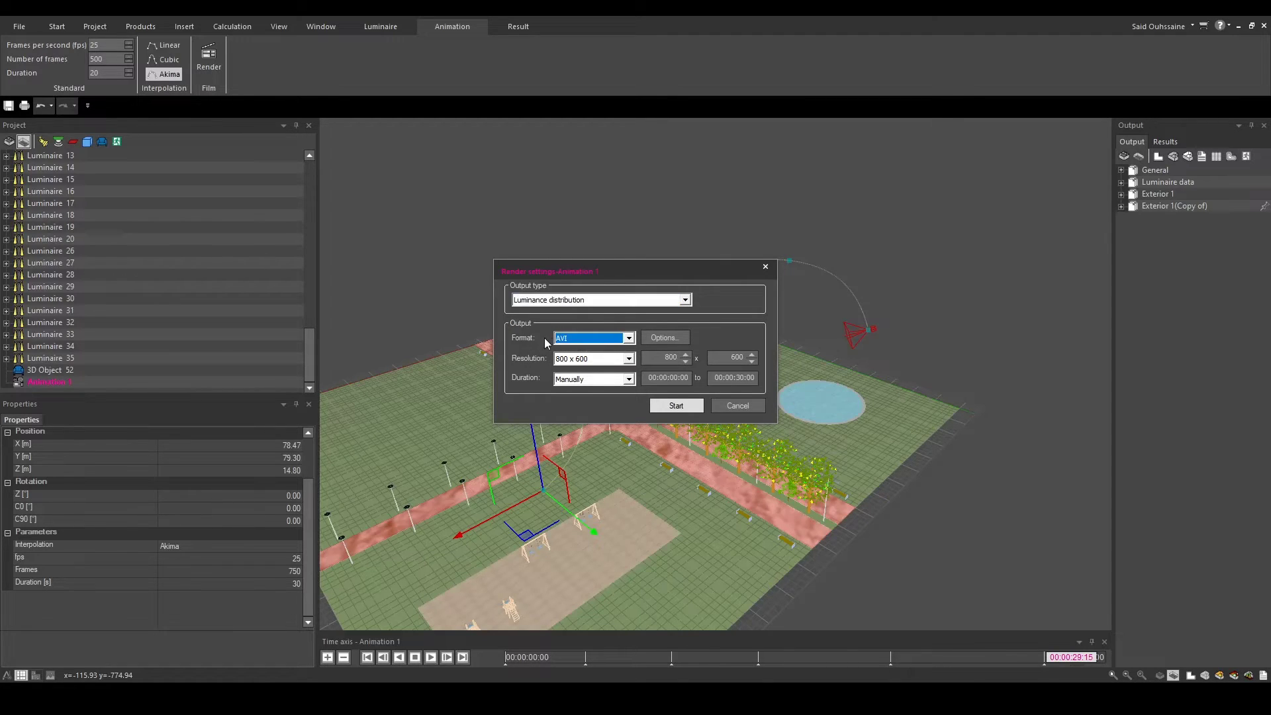
click(627, 338)
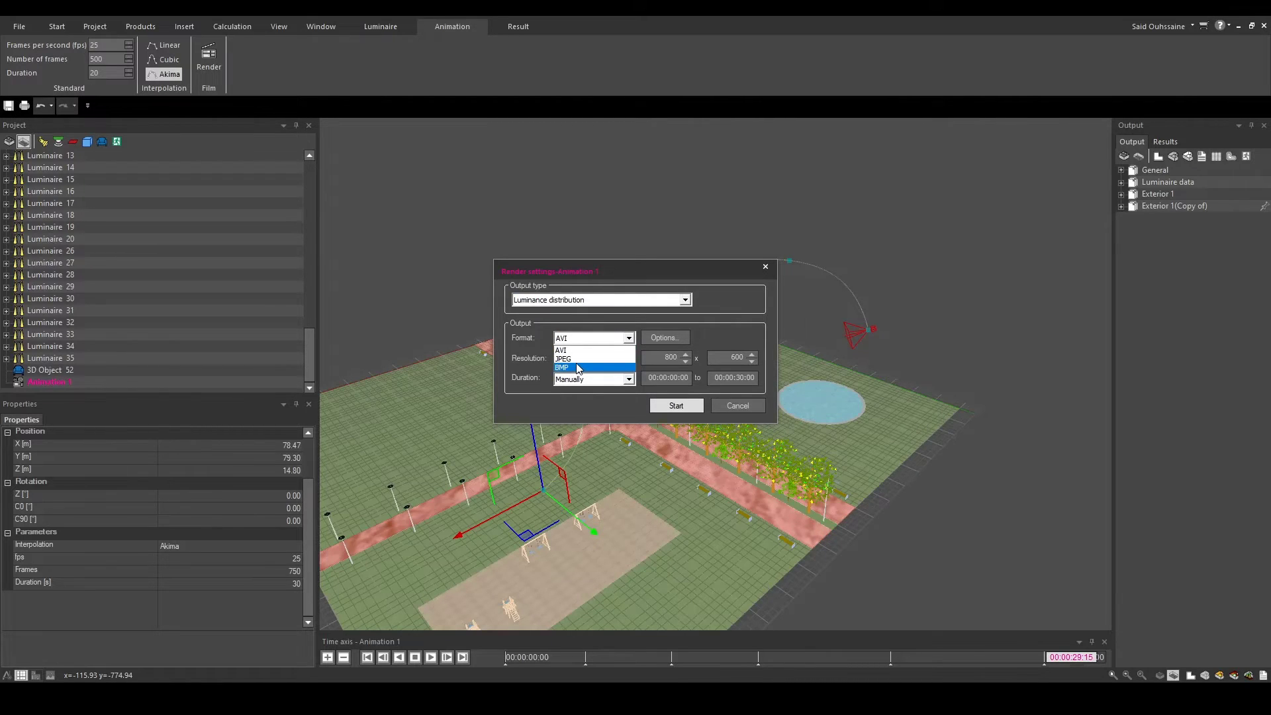
click(539, 344)
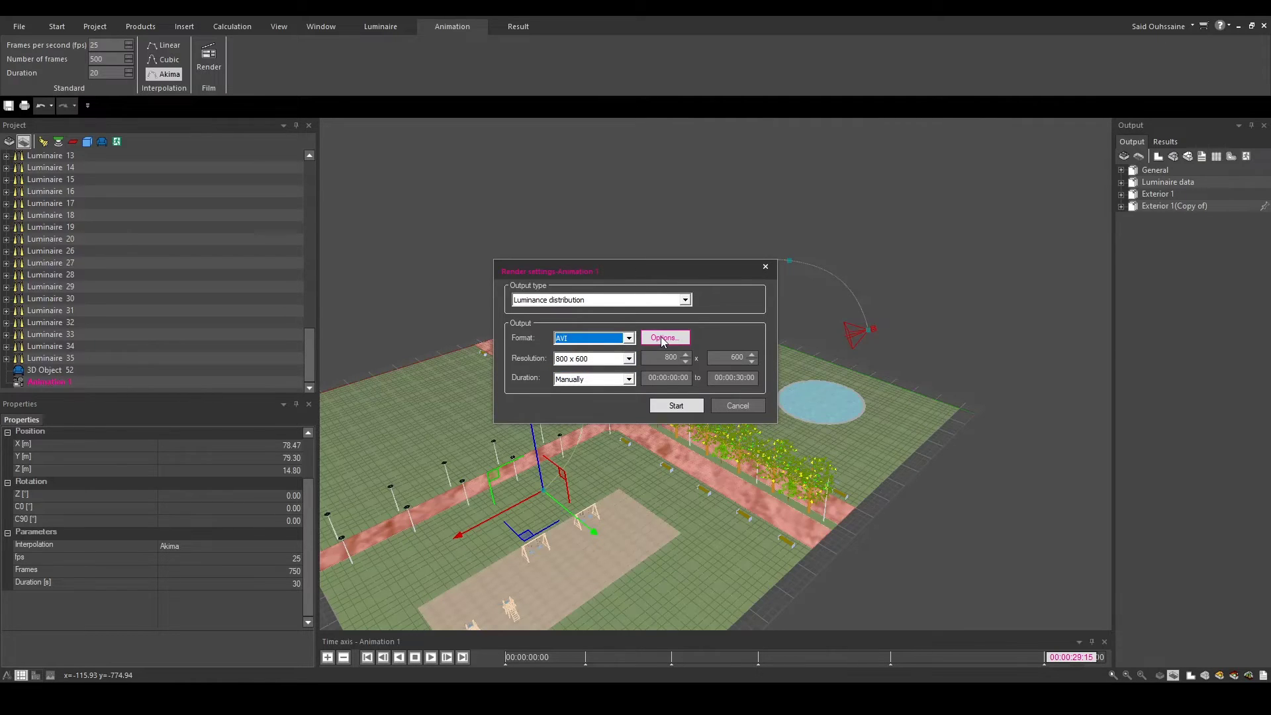
Step: Examine the available video compression codecs for the AVI output and leave the compression options without applying a change
click(662, 339)
click(660, 320)
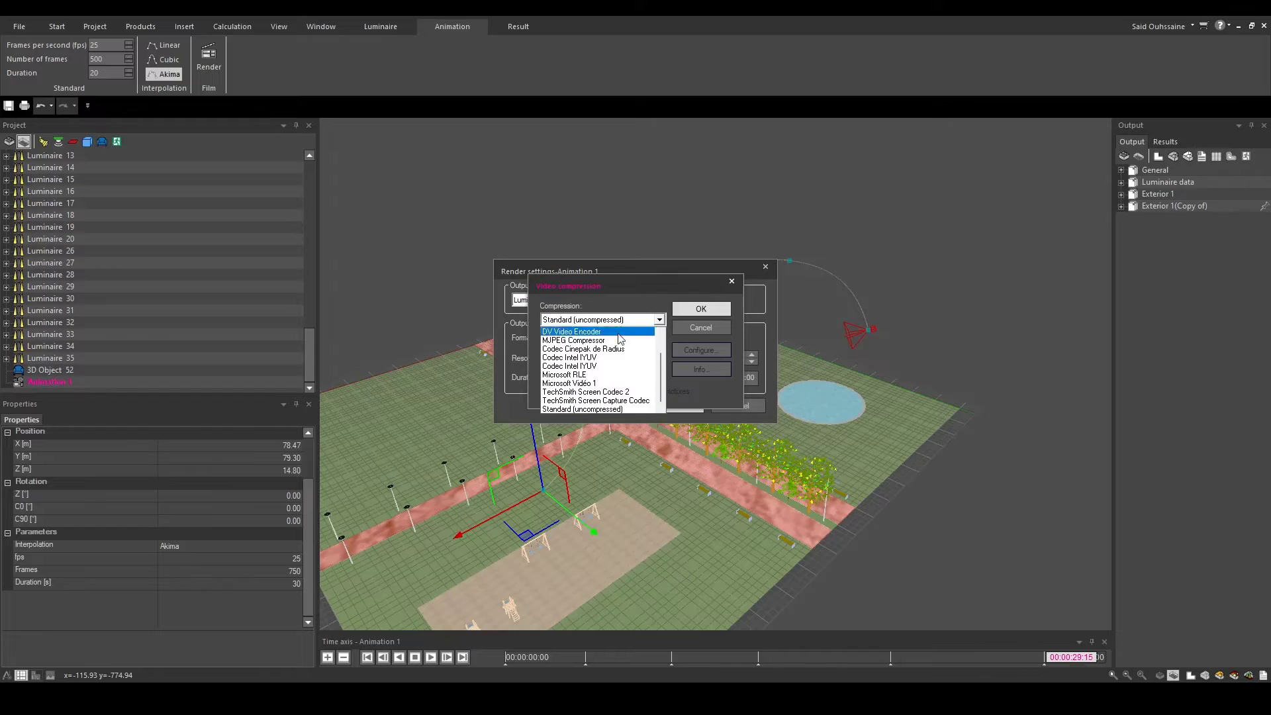
click(706, 326)
click(706, 325)
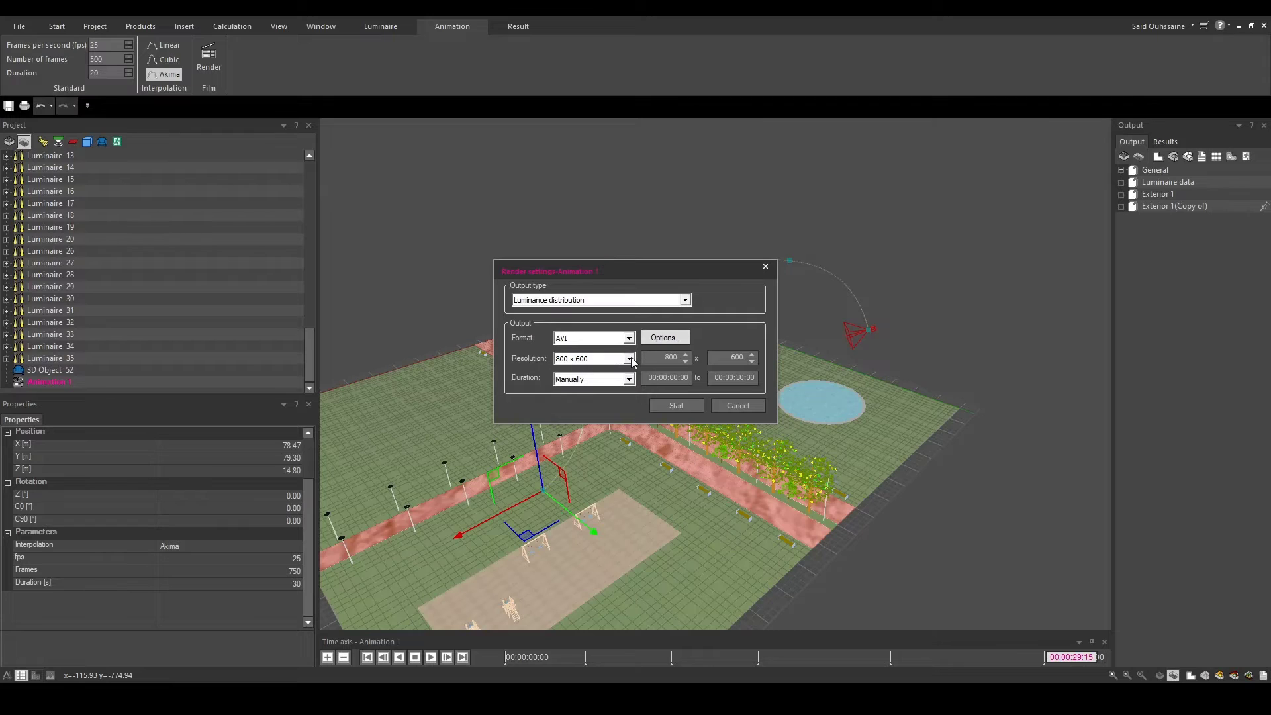
Step: Set the film resolution to 1280 x 720 HDTV after checking the available presets and the manual width and height entry
click(630, 359)
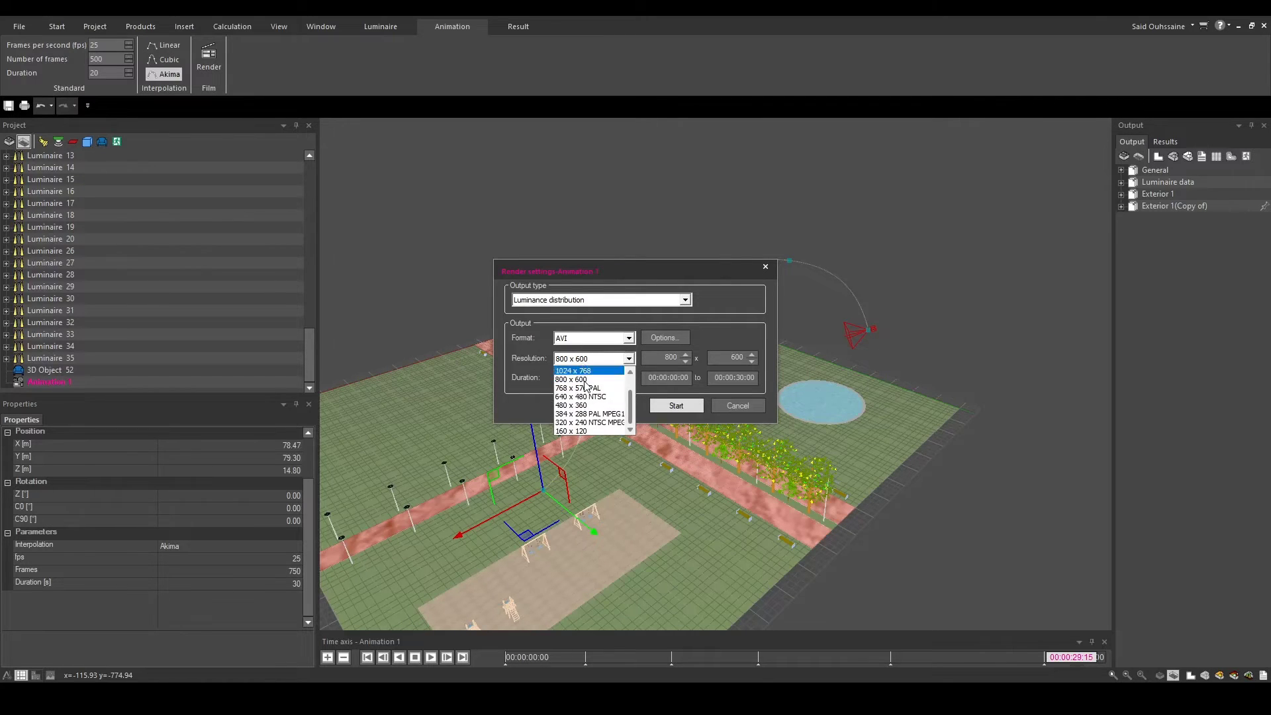
drag(631, 410, 632, 378)
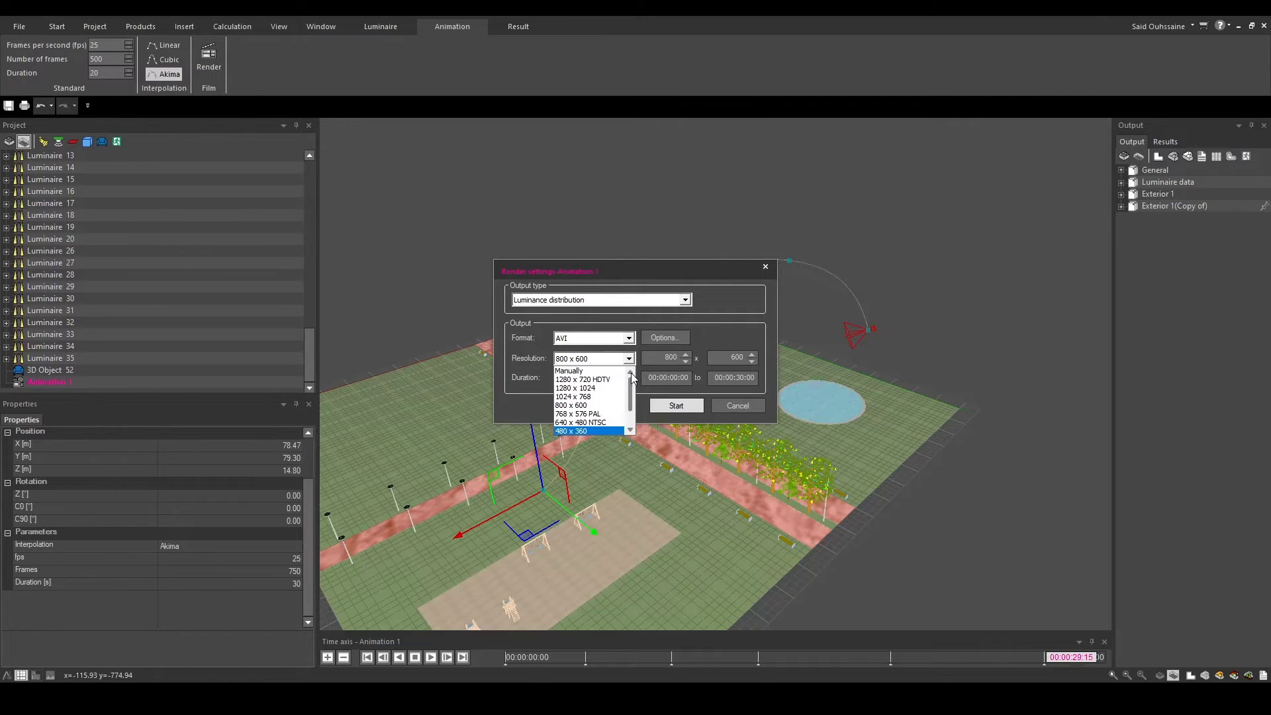
click(575, 372)
key(Tab)
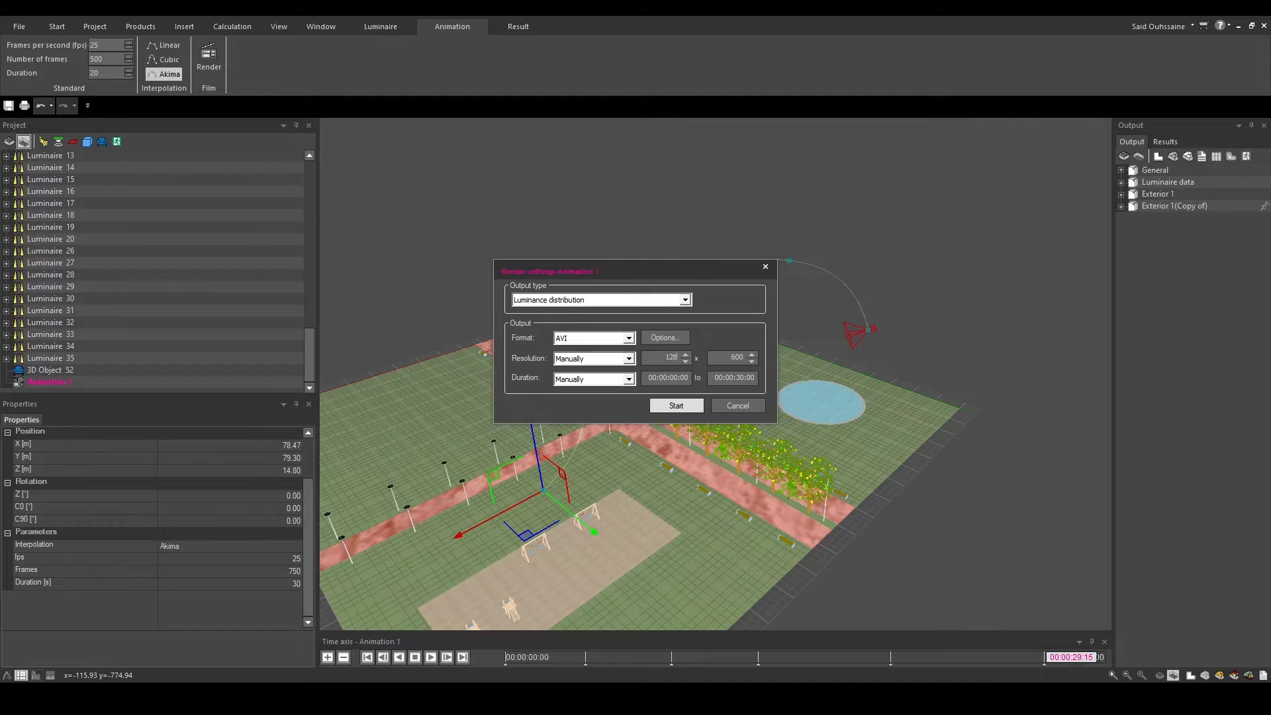
click(752, 355)
text(720)
Step: Set the render duration to Complete animation and start rendering the film, saving it as ReluxMovie.avi in the Vidéos folder
click(656, 377)
drag(715, 377, 750, 377)
click(627, 380)
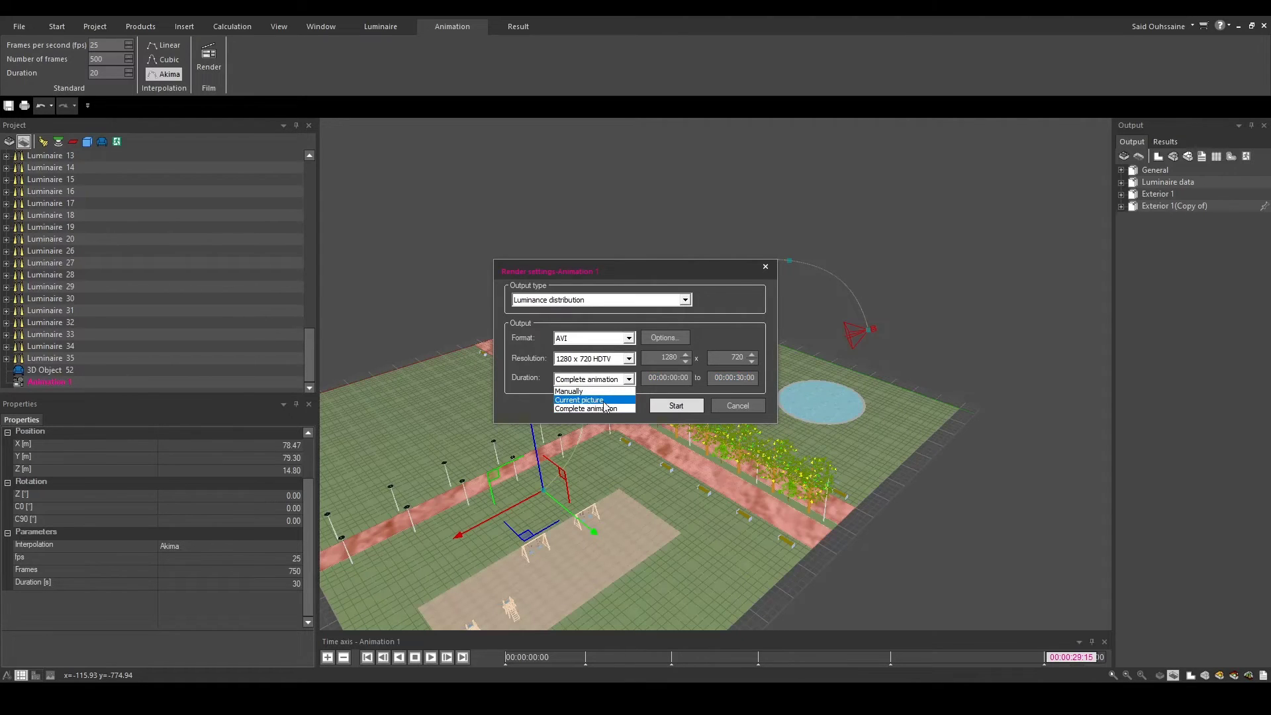
click(609, 409)
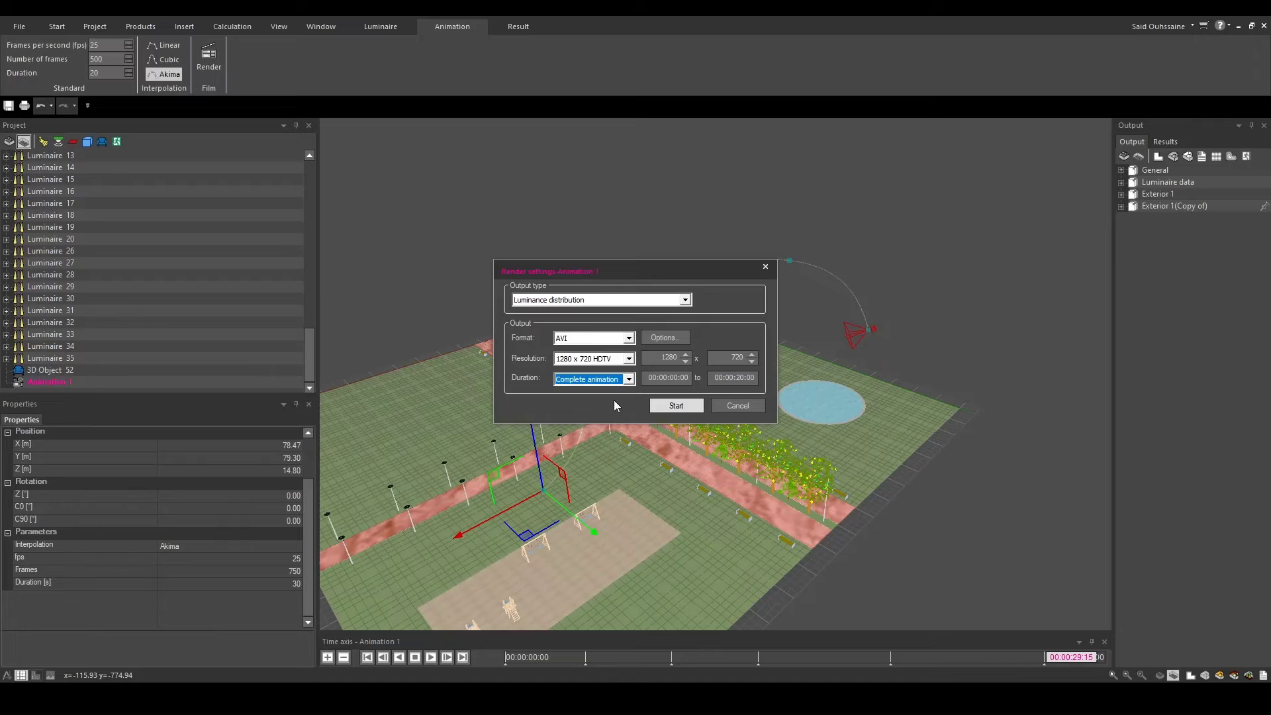
click(677, 407)
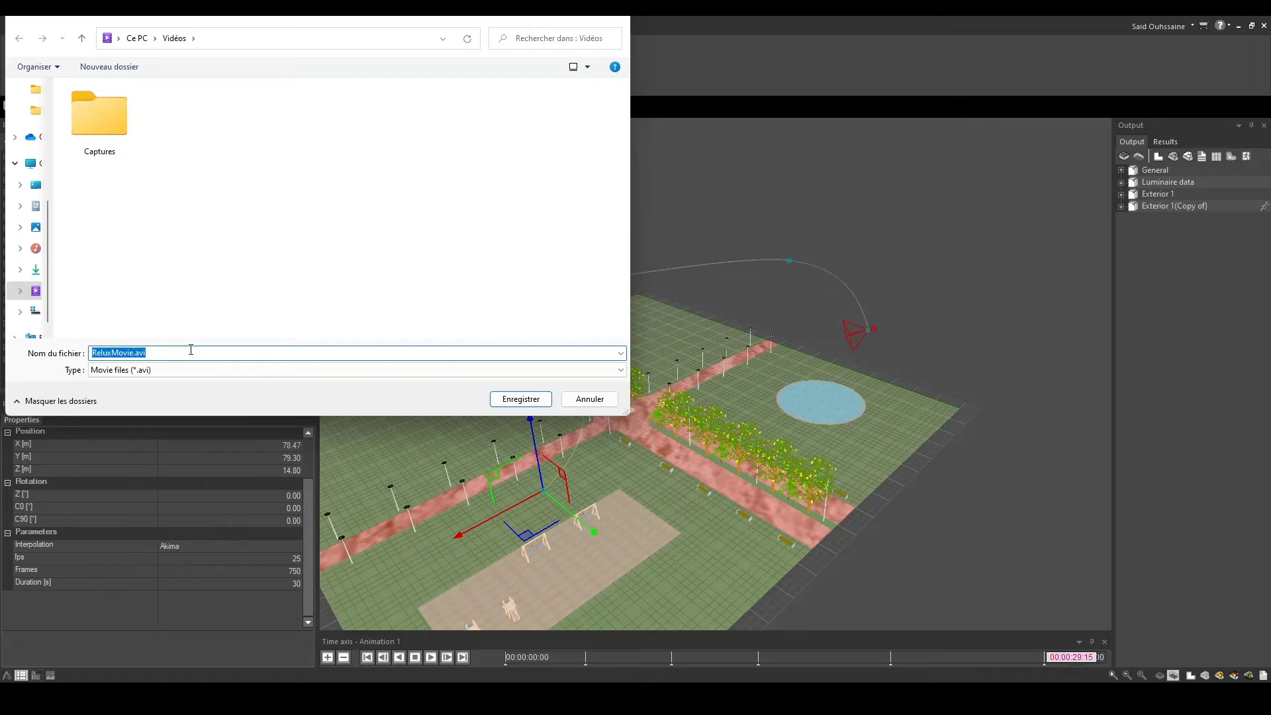
click(533, 401)
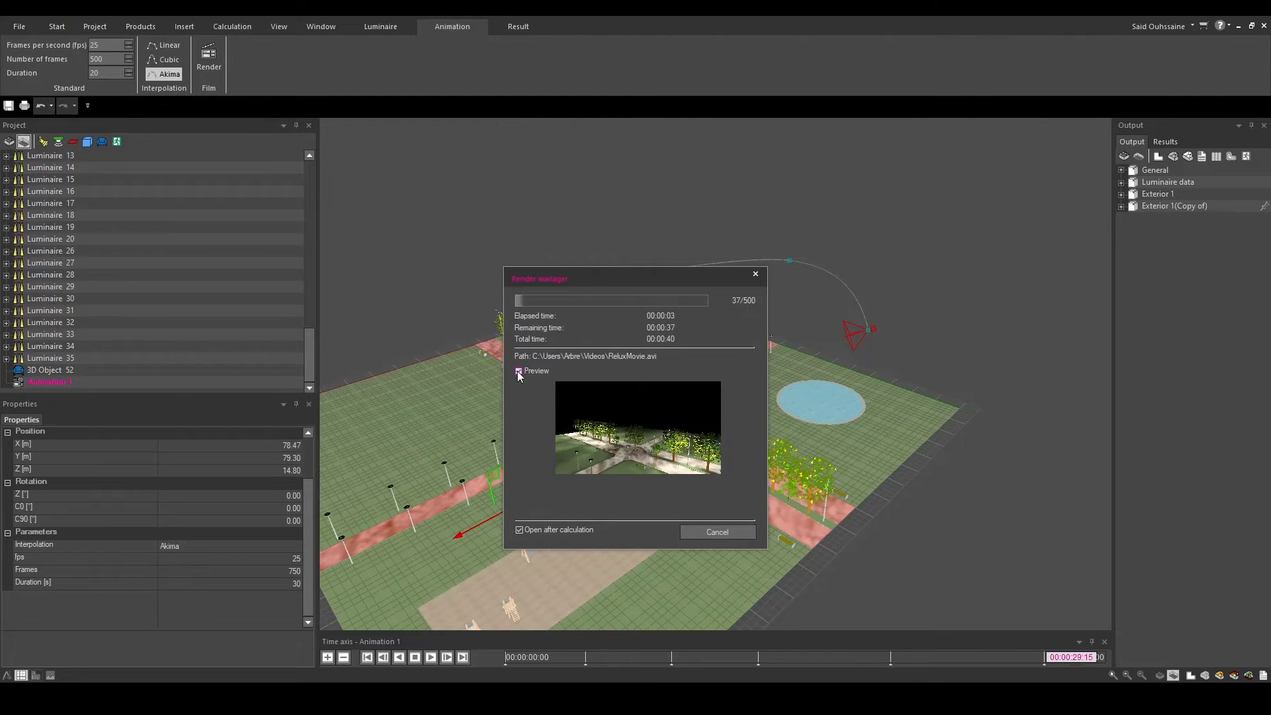
Step: Switch the render preview and the option to open the film after calculation off and back on during rendering
click(518, 371)
click(519, 371)
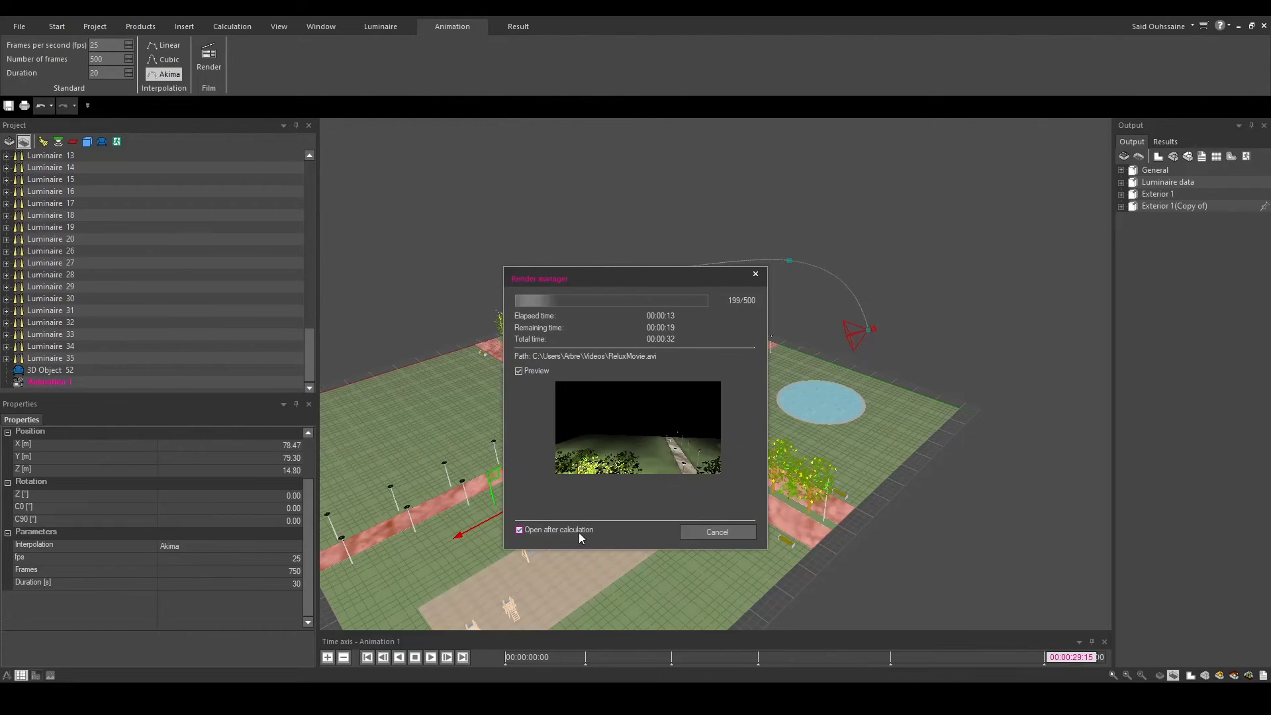
click(521, 531)
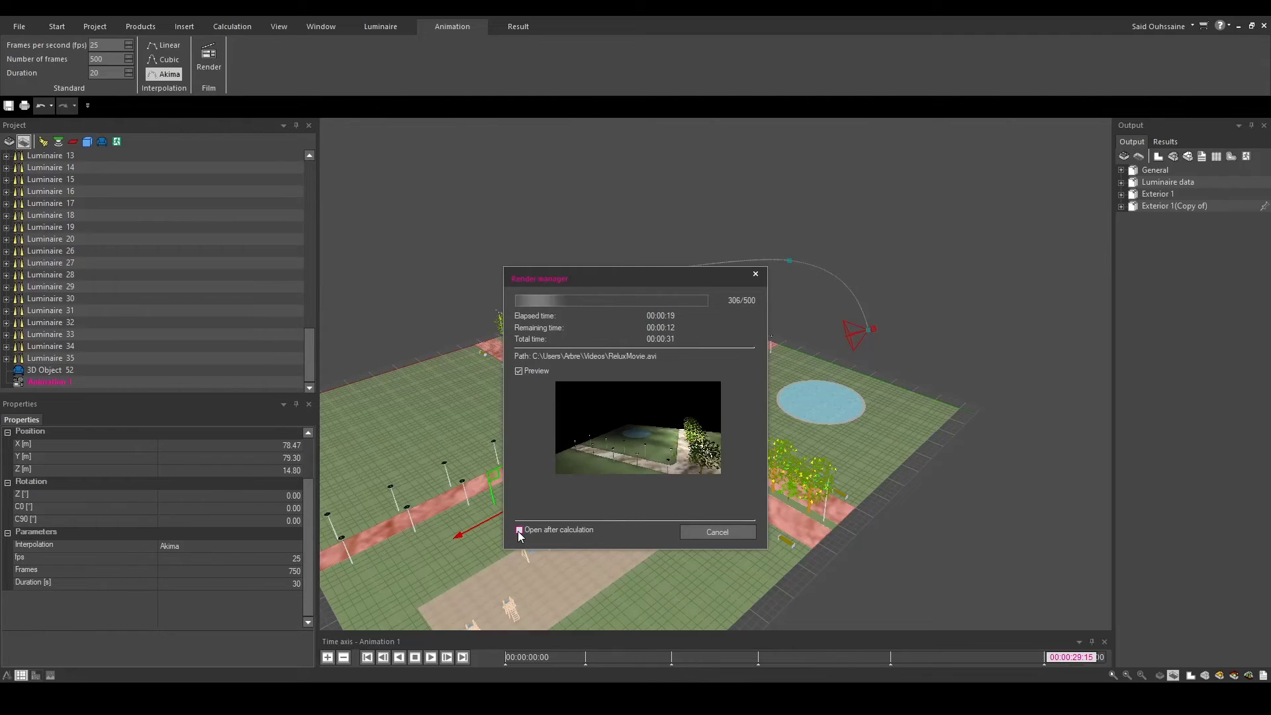
click(519, 530)
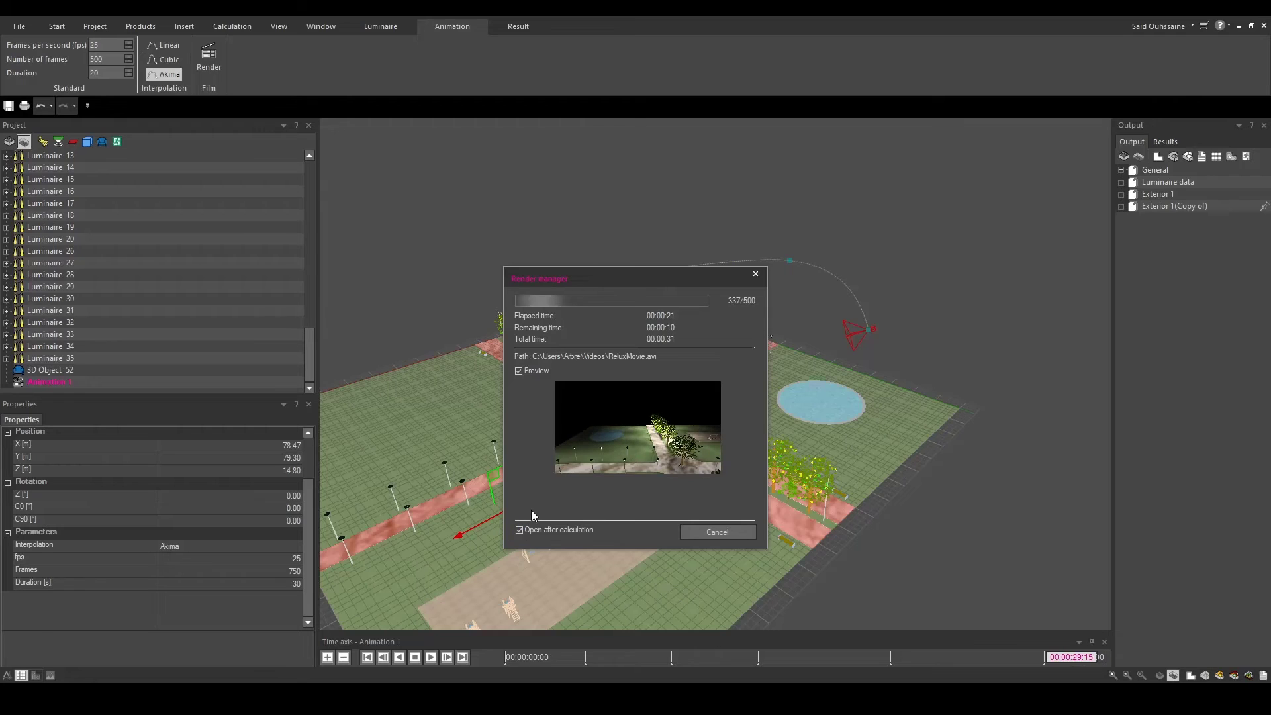